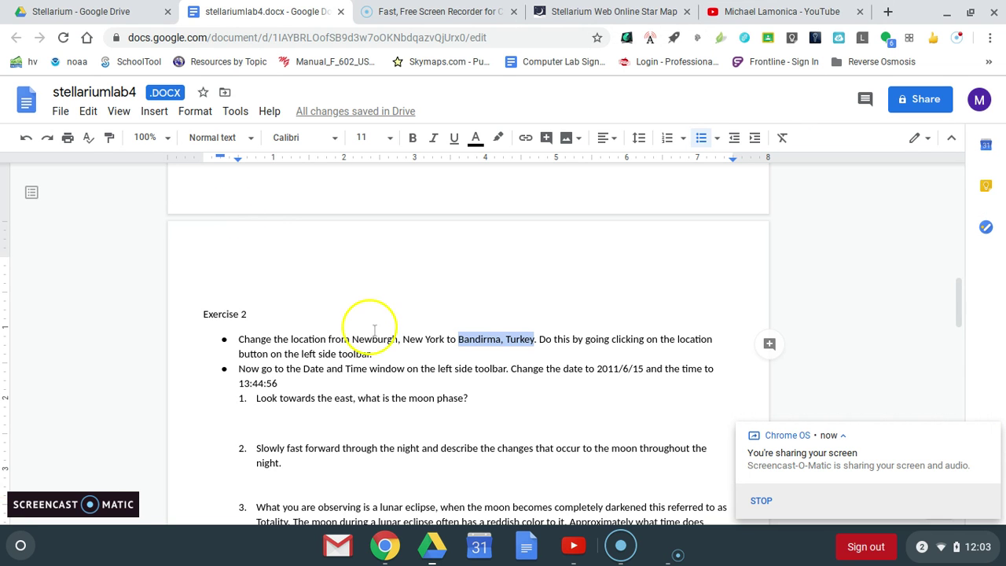
Set the observing location in Stellarium Web to Bandirma, Turkey, as Exercise 2 asks, and dismiss the screen-sharing notification.
scroll(370, 330, up, 1)
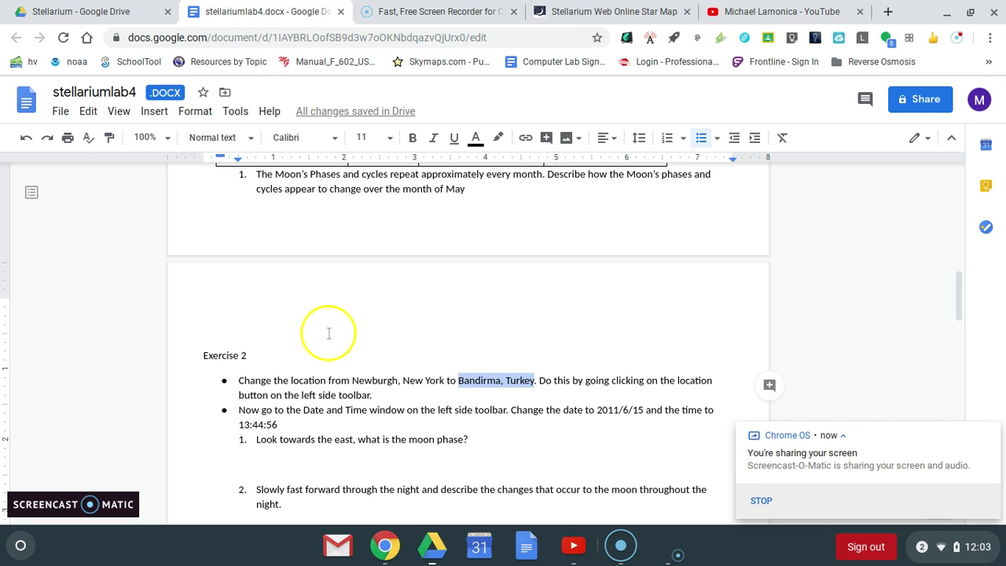
scroll(361, 370, down, 2)
scroll(379, 395, down, 3)
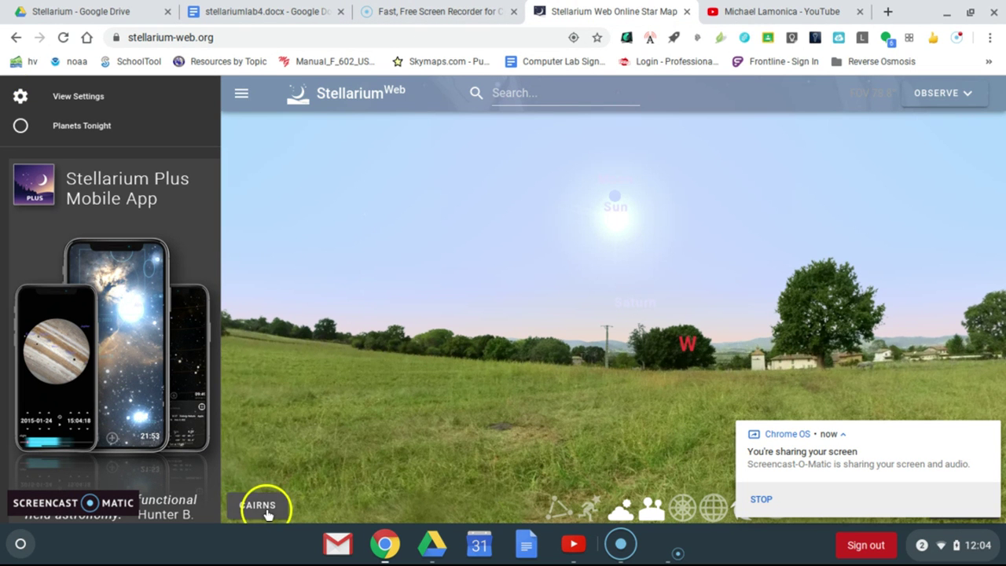
click(263, 507)
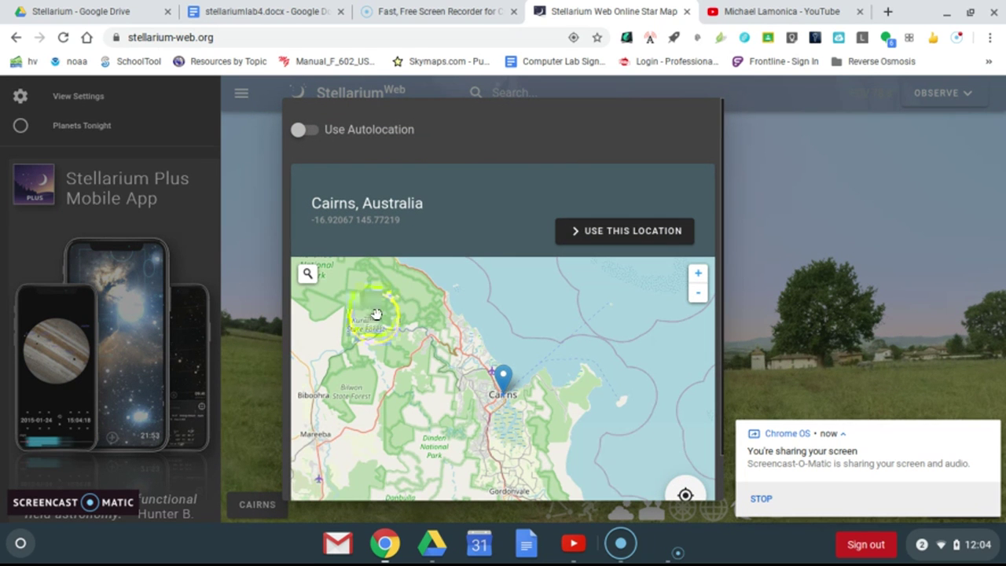
click(306, 273)
click(307, 272)
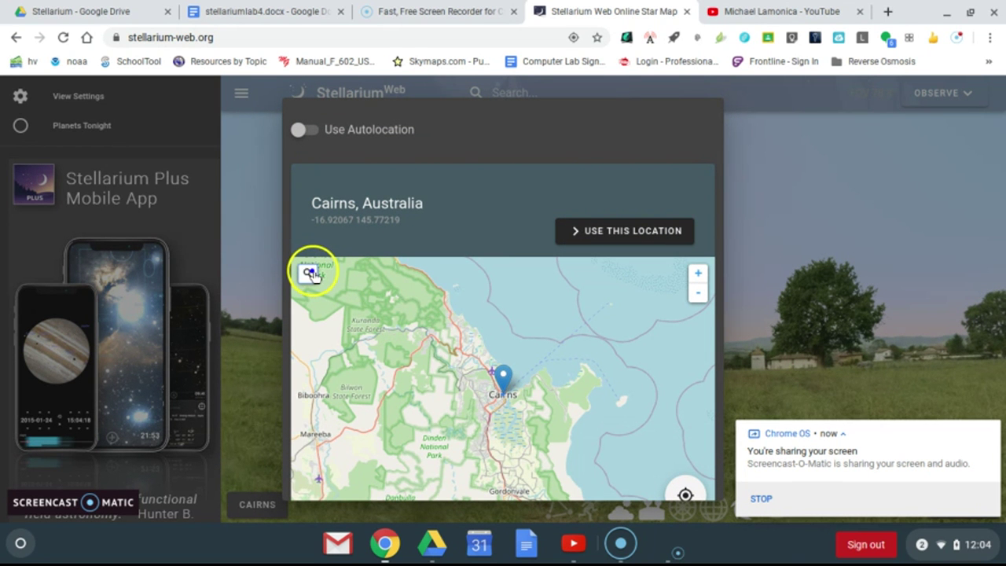
click(309, 273)
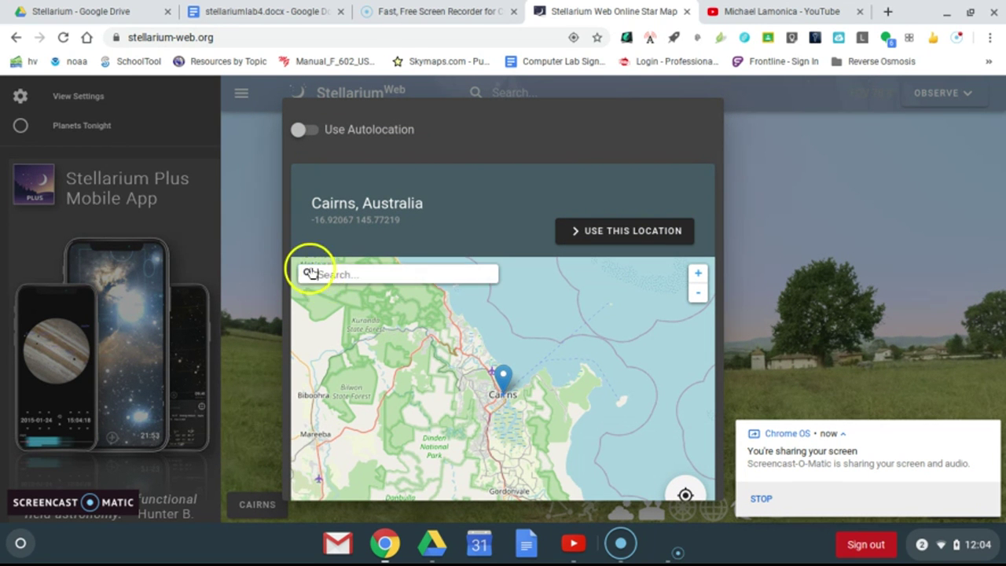
text(Bandirma, Turkey)
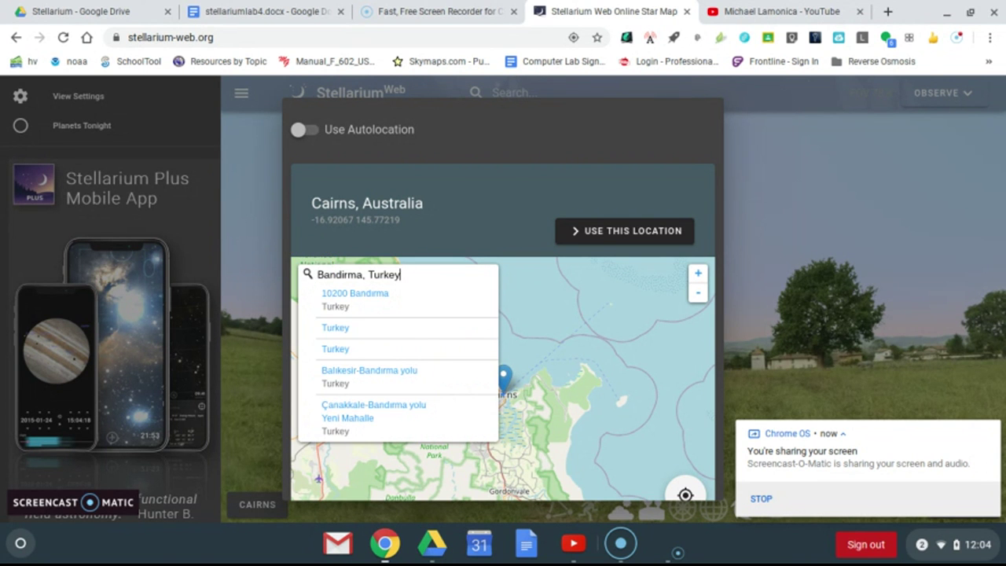
key(Down)
key(Return)
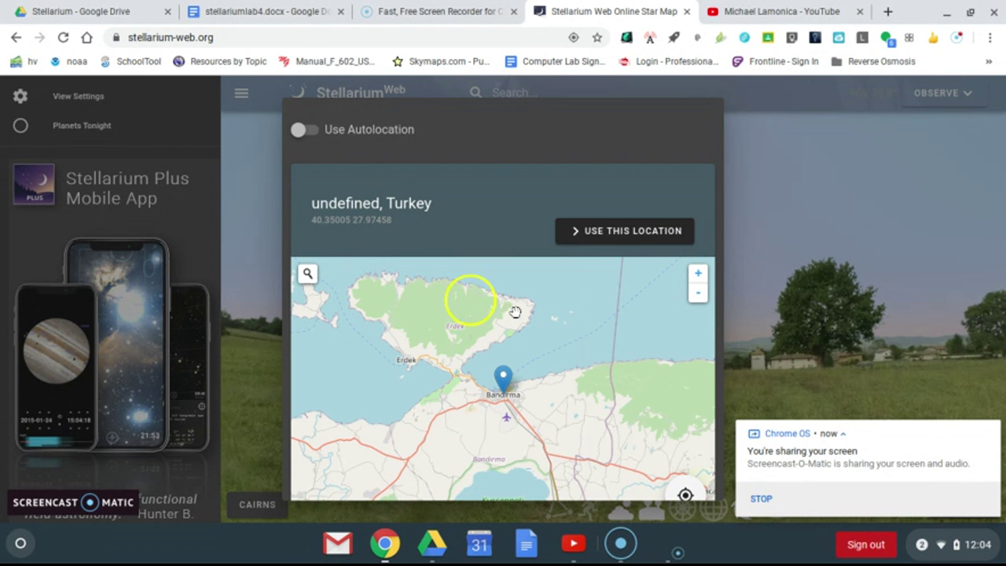
click(622, 231)
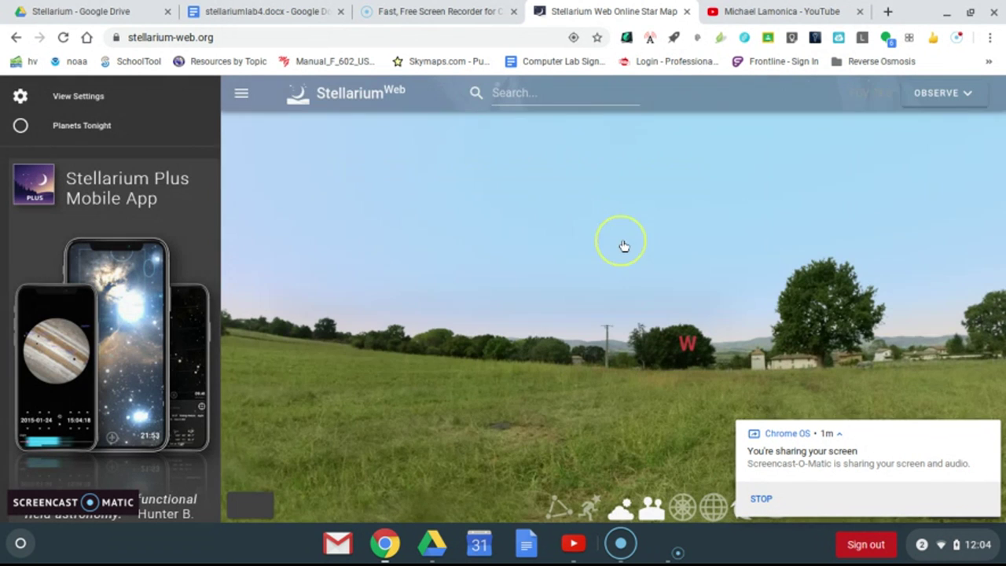
click(992, 431)
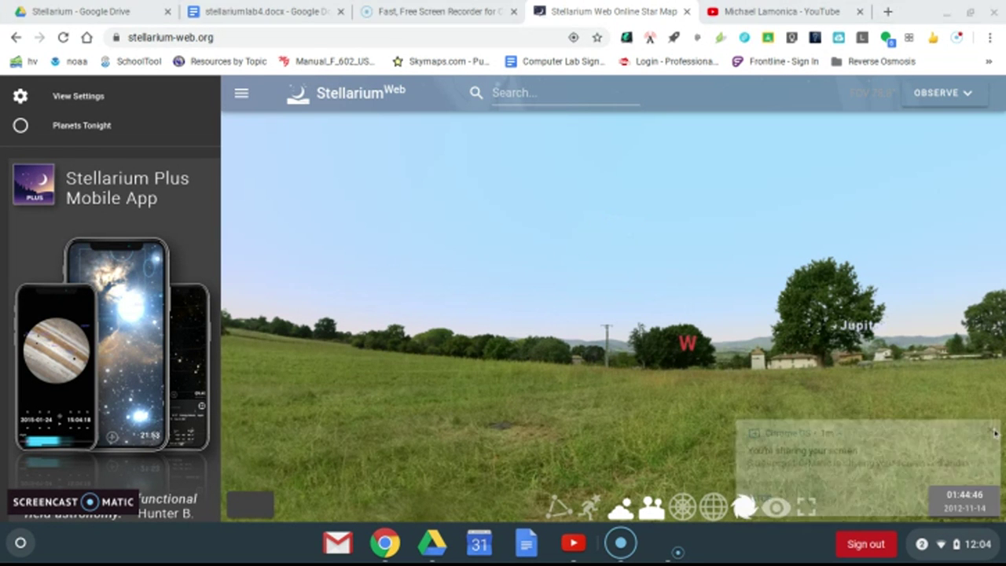
Check the required date in the stellariumlab4 document and set the Stellarium Web date to 2011-06-15.
click(256, 14)
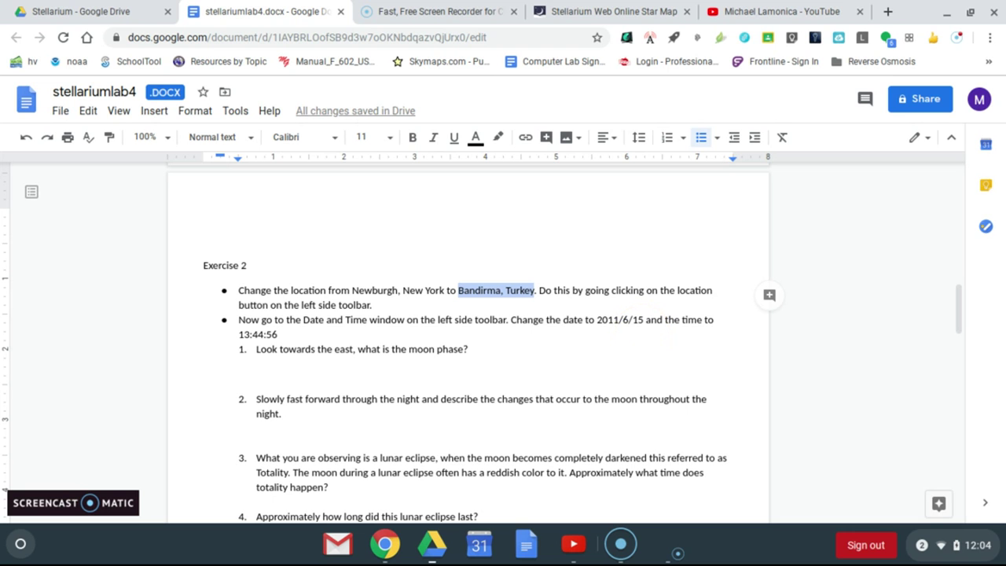
click(585, 15)
click(970, 507)
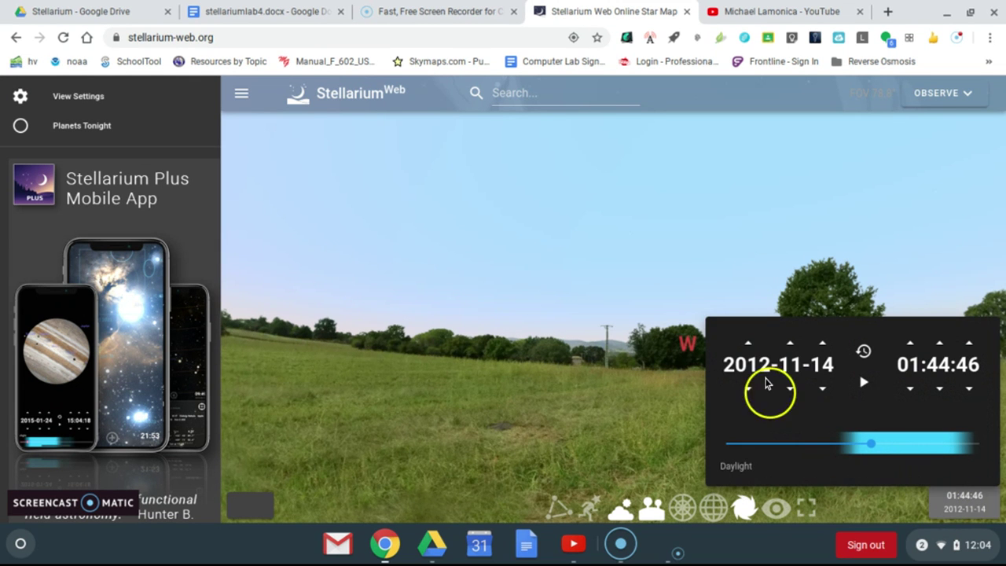
click(749, 390)
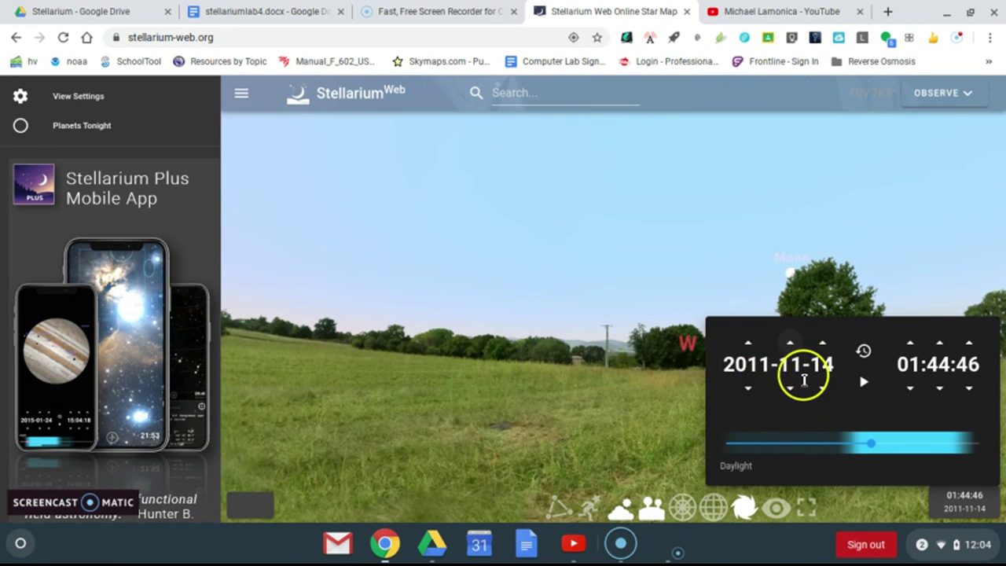
click(793, 388)
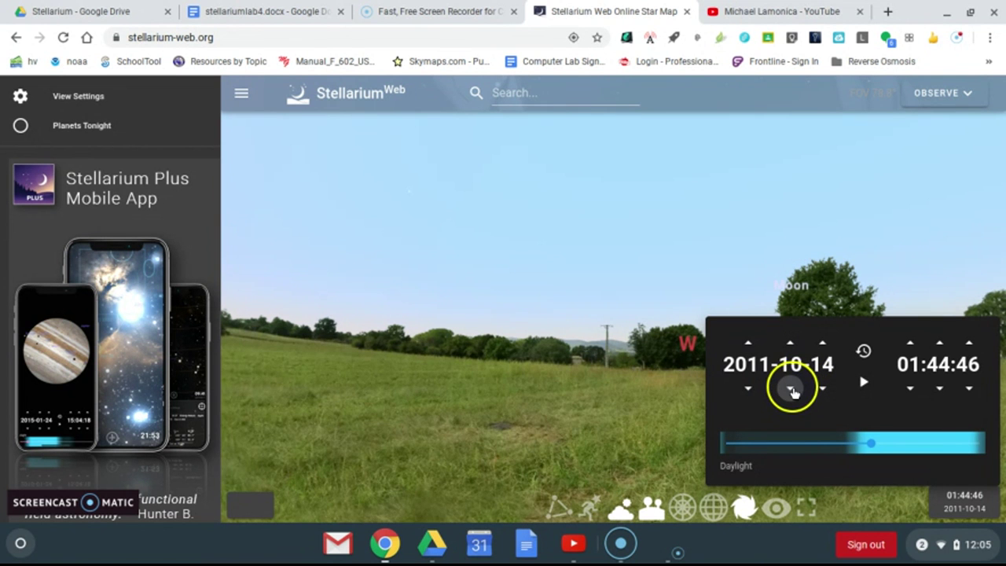
click(792, 387)
click(793, 388)
click(793, 387)
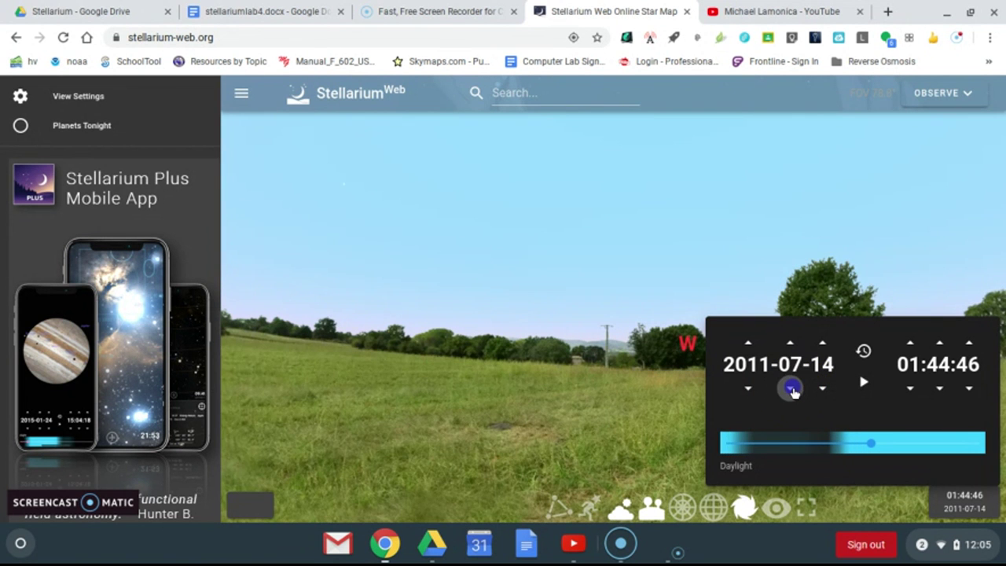
click(793, 388)
click(822, 343)
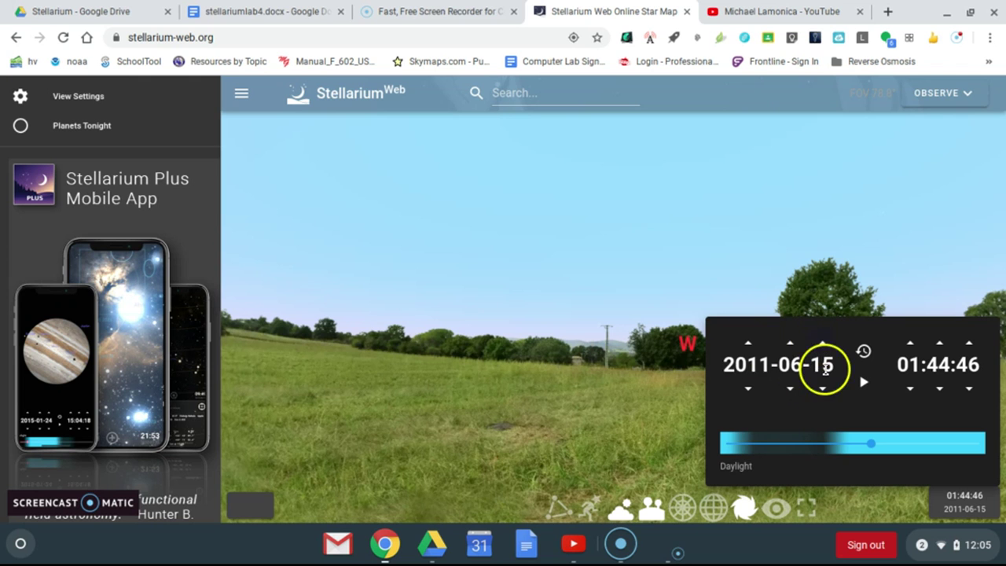
Check the required time in the lab document and step the Stellarium Web clock back to 13:44:46 on 2011-06-14.
click(277, 13)
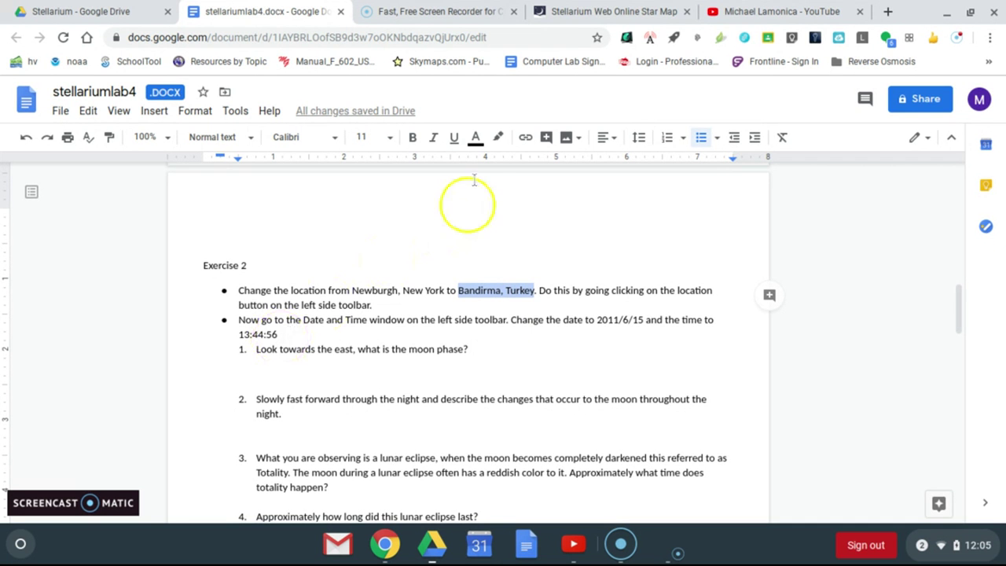
click(597, 12)
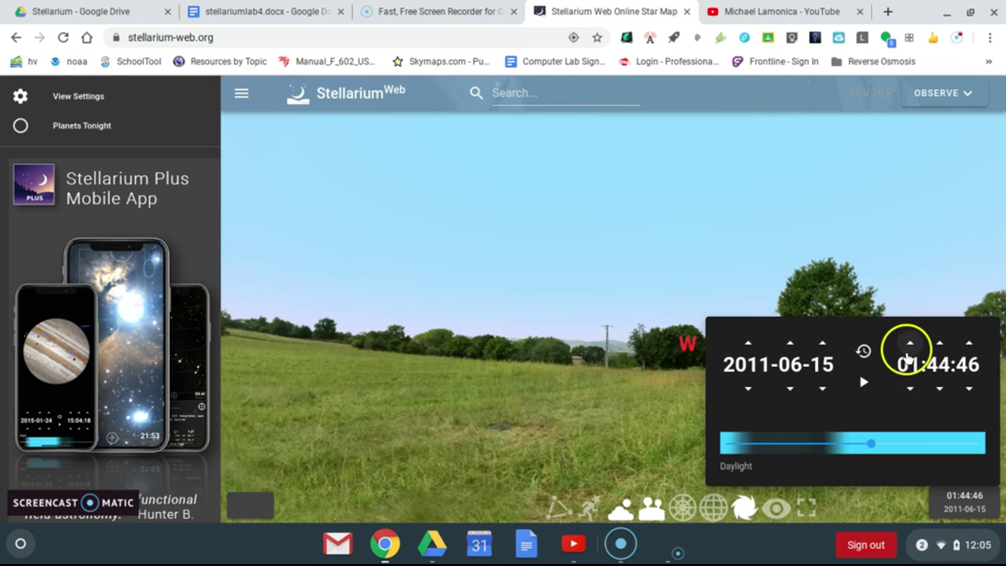
click(910, 391)
click(911, 391)
click(911, 391)
click(911, 391)
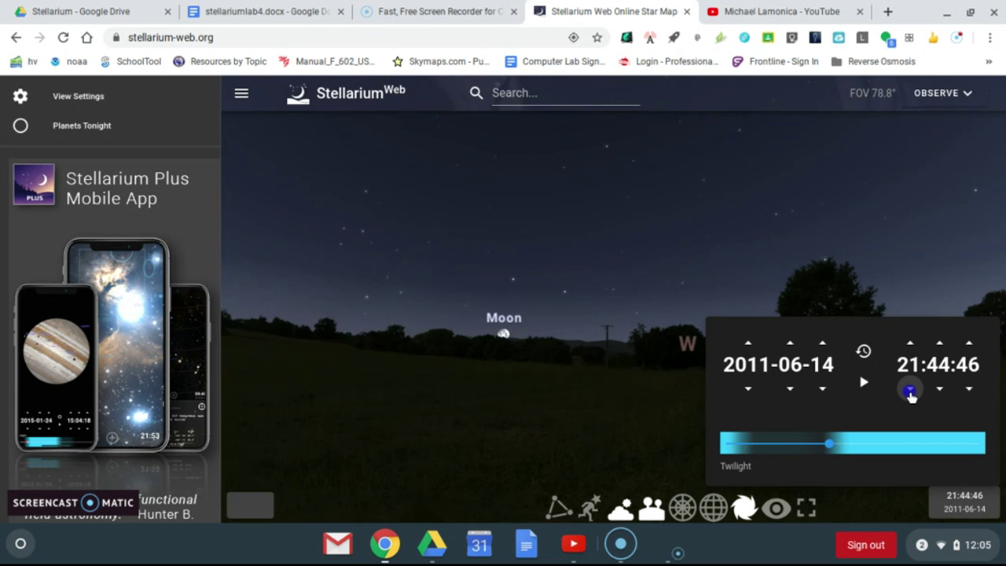
click(910, 391)
click(910, 391)
click(911, 391)
click(911, 391)
click(911, 391)
click(910, 390)
click(911, 391)
click(910, 391)
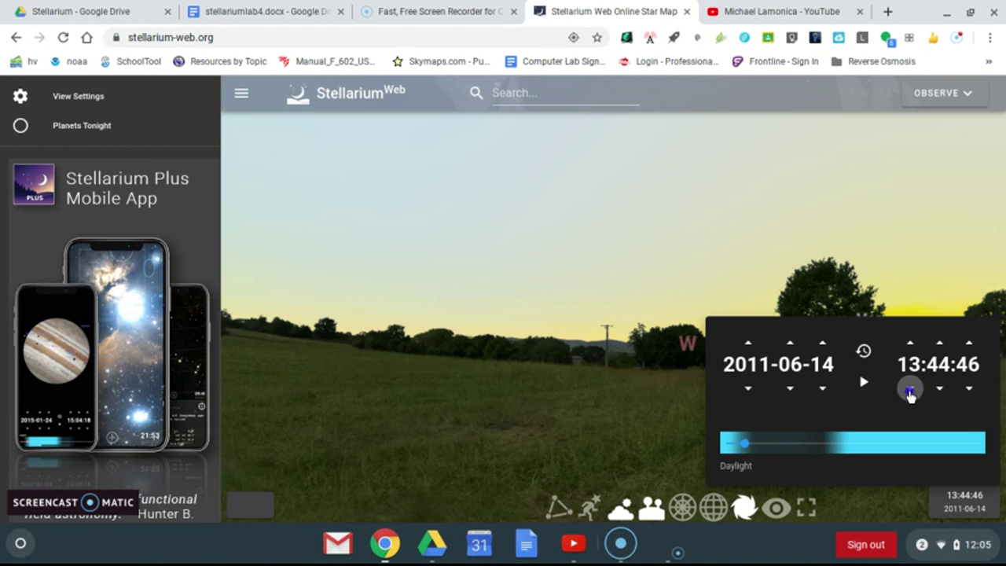
Advance the seconds so the simulation time is 13:44:56.
click(969, 343)
click(969, 344)
click(969, 344)
click(969, 344)
click(968, 344)
click(969, 344)
click(969, 344)
click(969, 344)
click(968, 344)
click(969, 344)
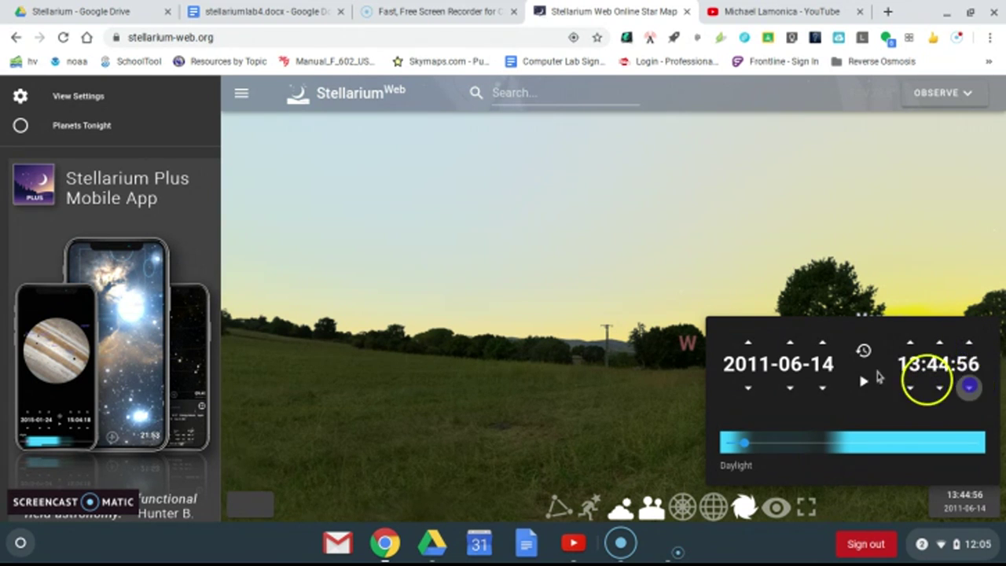
Read question 1 in the lab document and examine the moon's phase toward the eastern horizon in Stellarium Web.
click(260, 11)
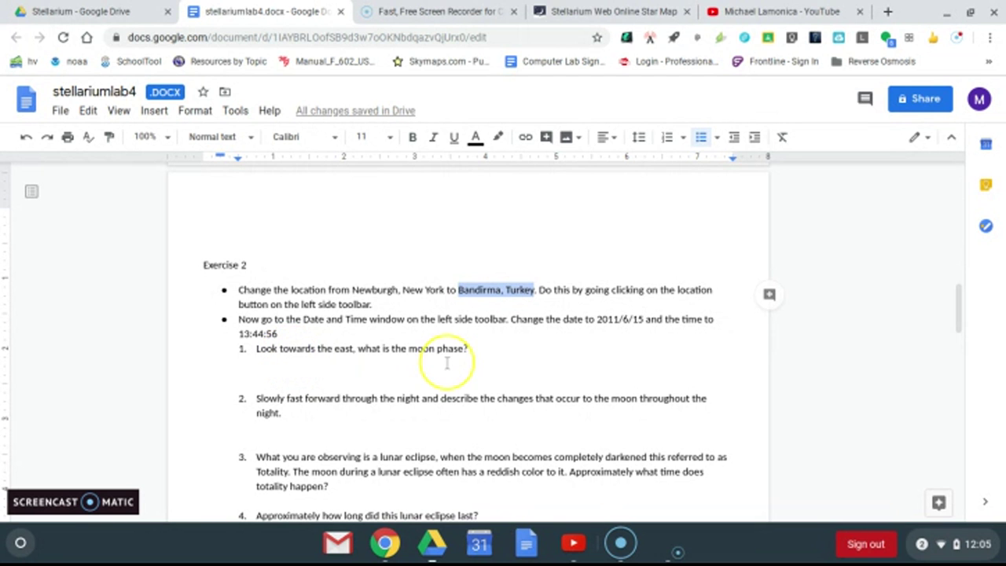
click(595, 14)
click(555, 353)
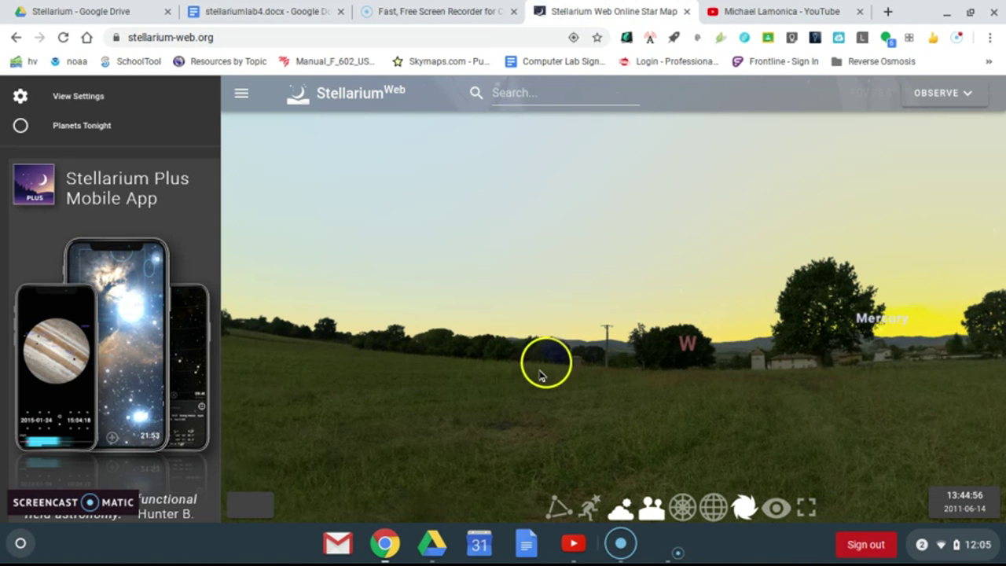
drag(946, 375, 811, 420)
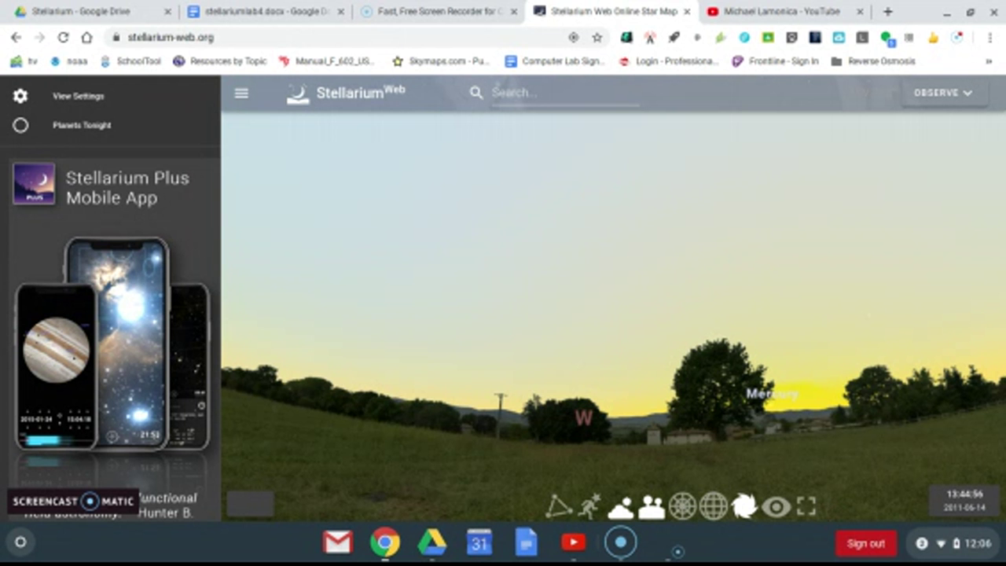
drag(923, 376, 544, 435)
mouse_move(955, 299)
mouse_down()
mouse_move(560, 370)
mouse_move(391, 367)
mouse_up()
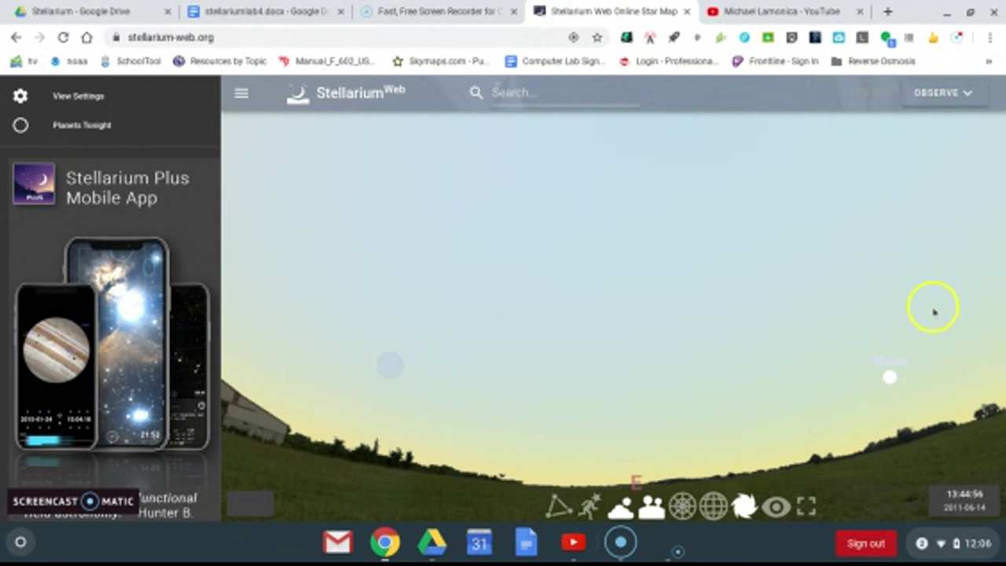
drag(932, 307, 698, 325)
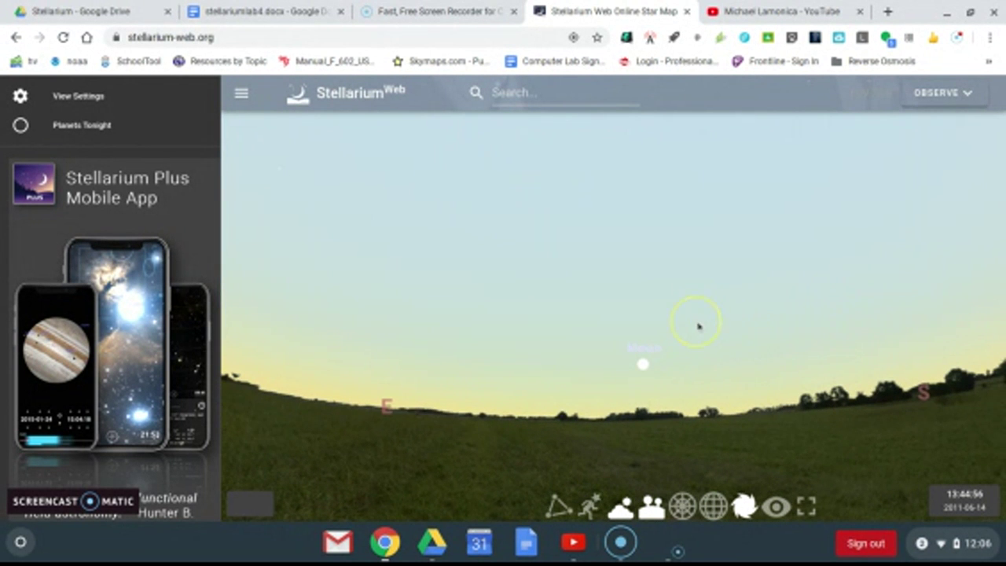
scroll(677, 393, up, 1)
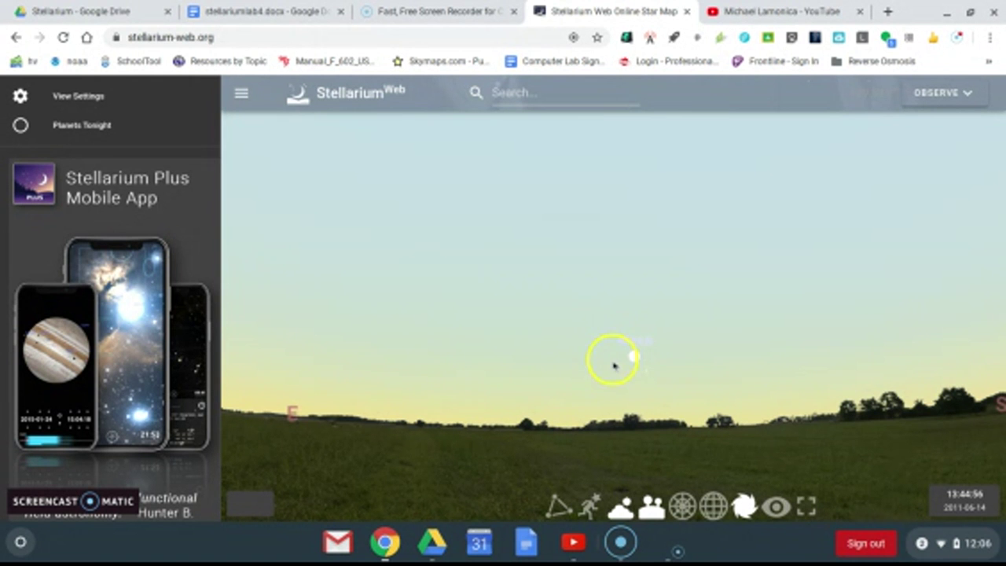
Read question 2 in the lab document, advance the Stellarium Web time one hour to 14:44:56, and follow the moon southward.
click(262, 13)
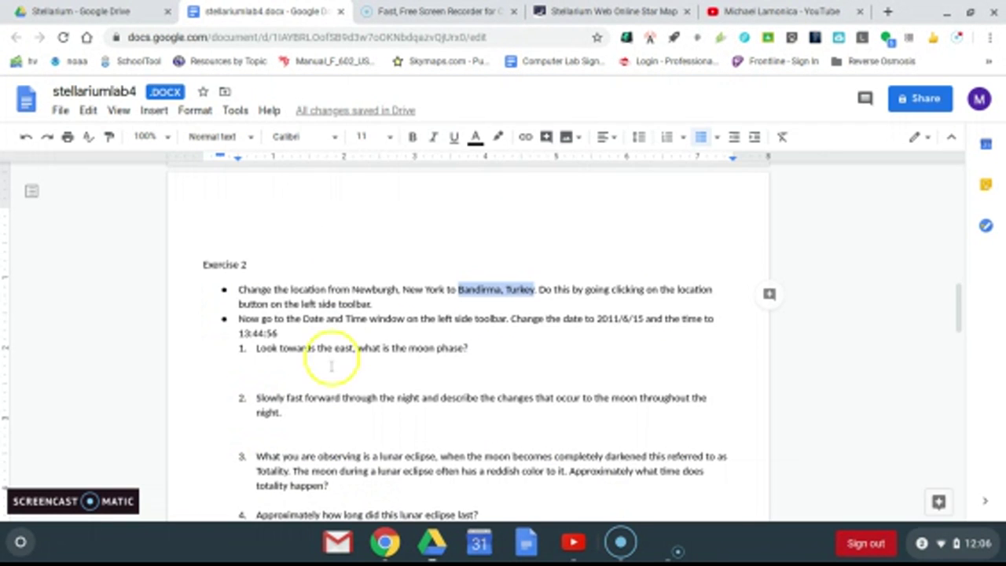
scroll(409, 374, down, 1)
scroll(409, 374, down, 3)
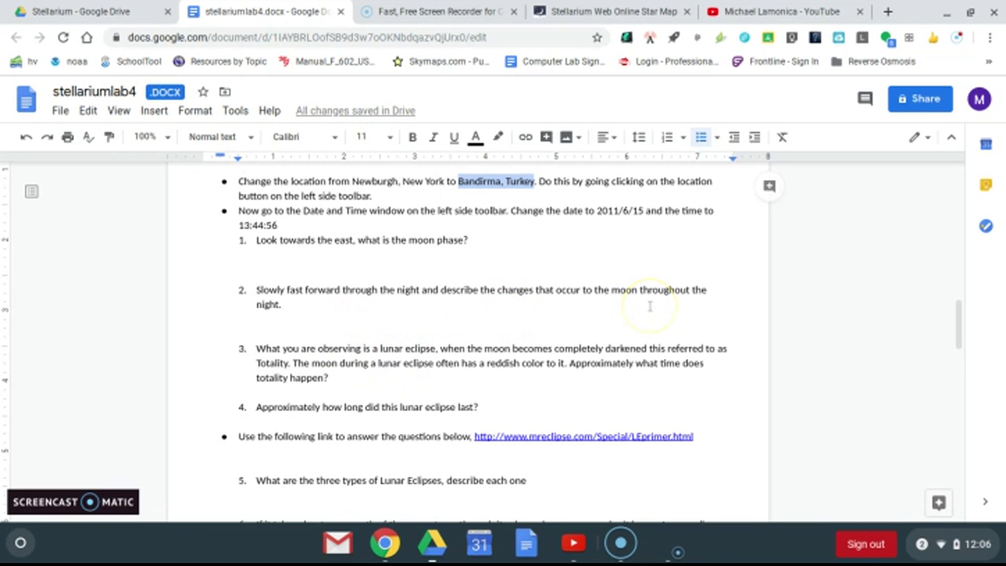
click(605, 11)
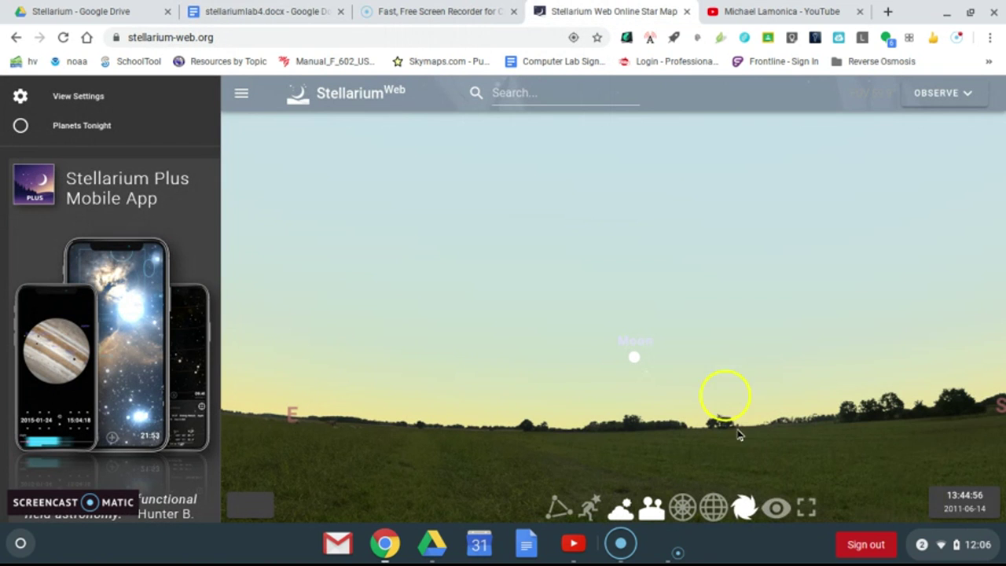
click(975, 501)
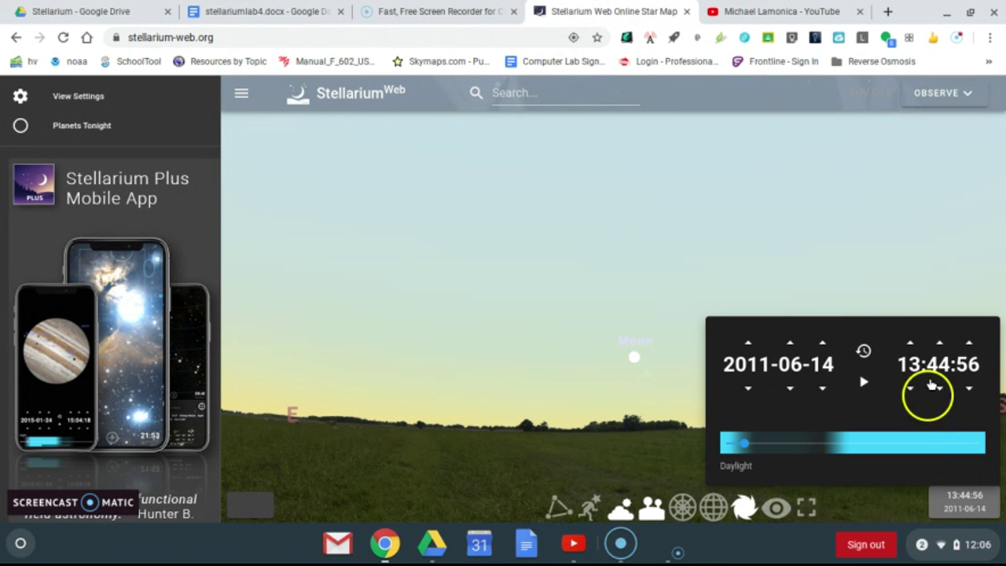
click(910, 343)
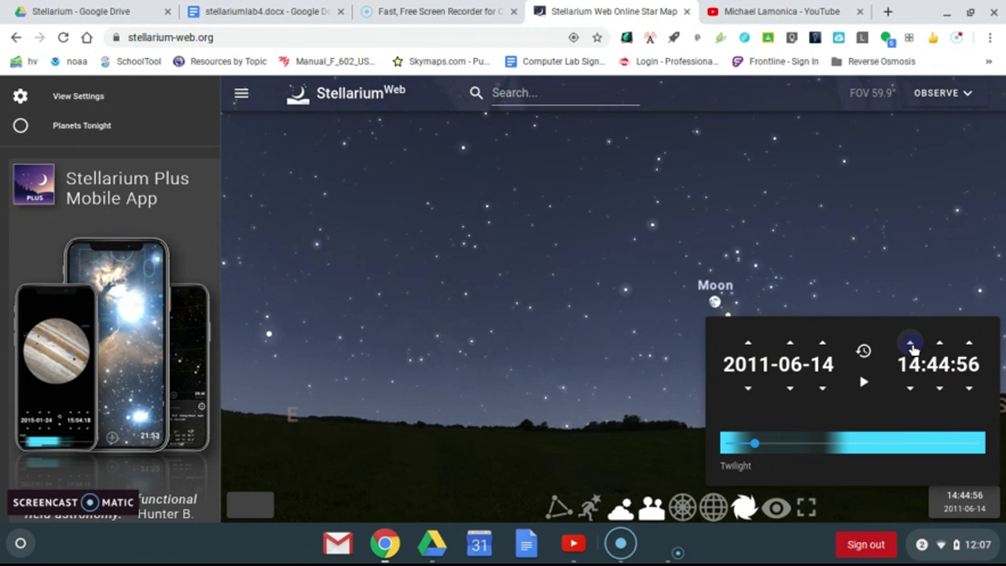
drag(816, 227, 573, 184)
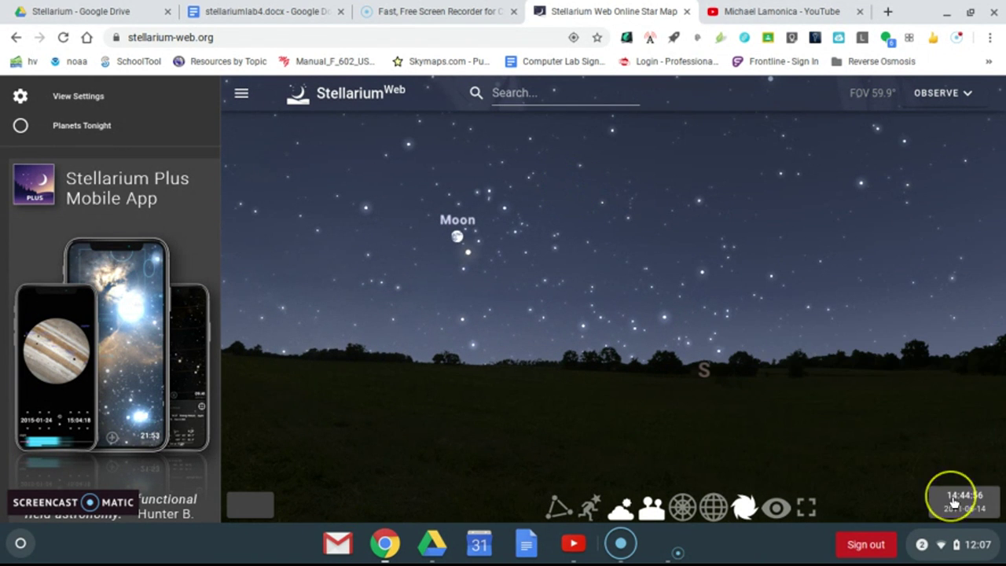
Recheck the required date in the lab document and set the Stellarium Web date to 2011-06-15.
click(250, 12)
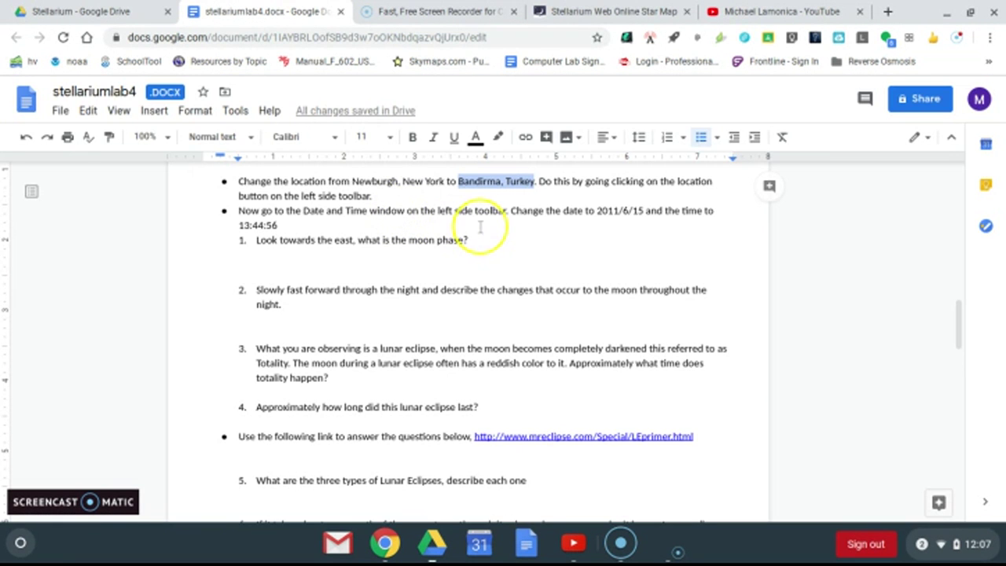
click(582, 10)
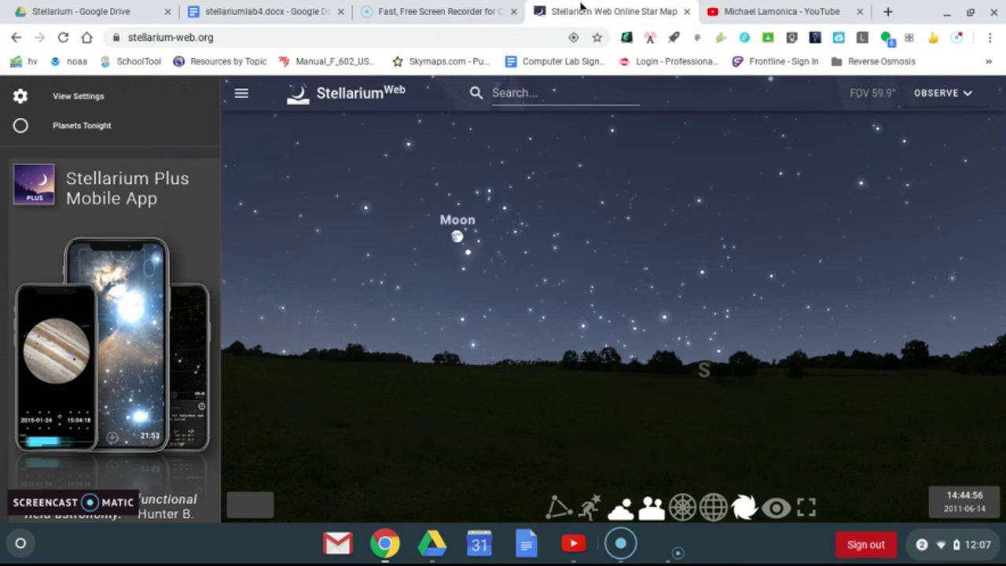
click(972, 504)
click(822, 343)
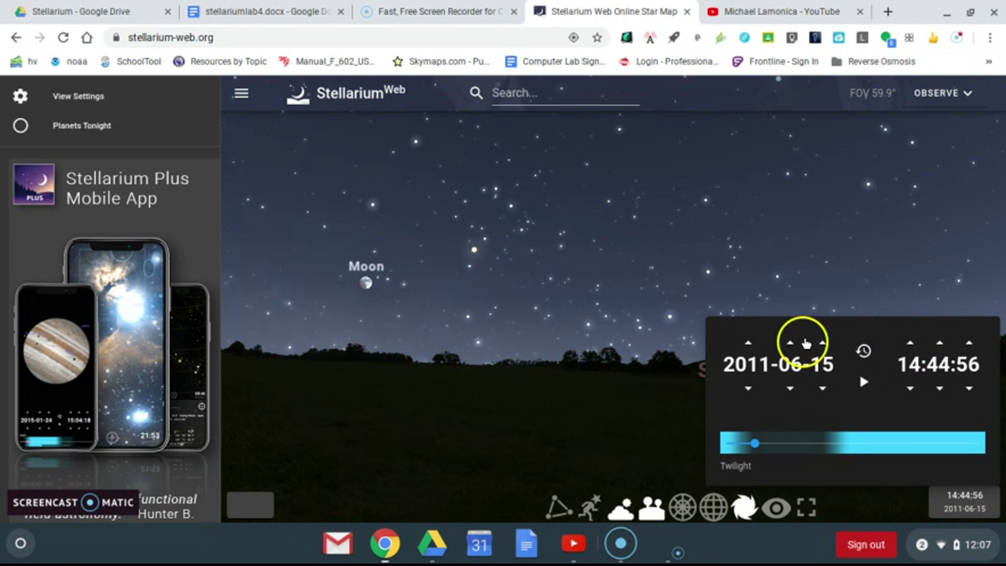
Advance the Stellarium Web time minute by minute to 15:04:56 and watch the moon change during the lunar eclipse.
click(909, 346)
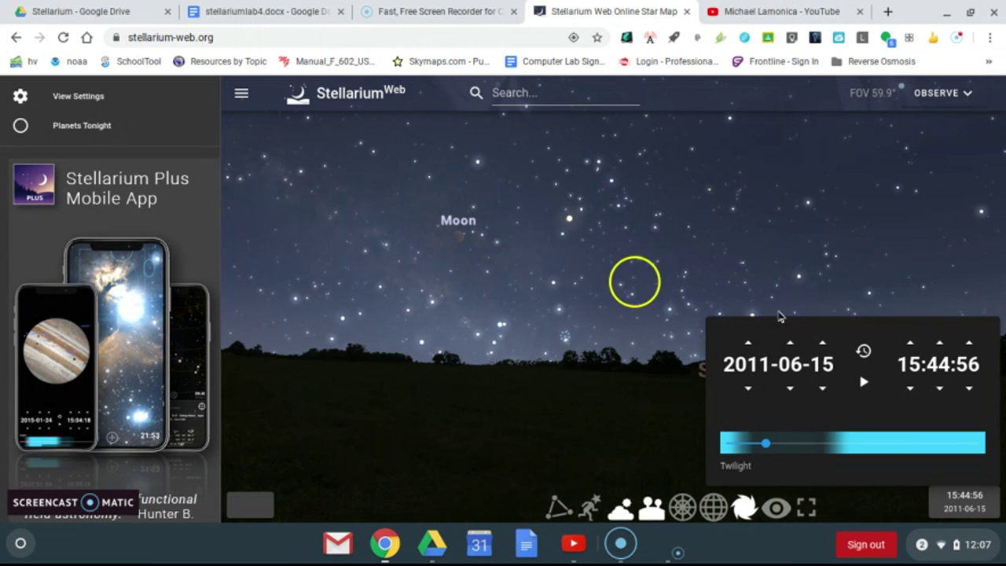
click(909, 388)
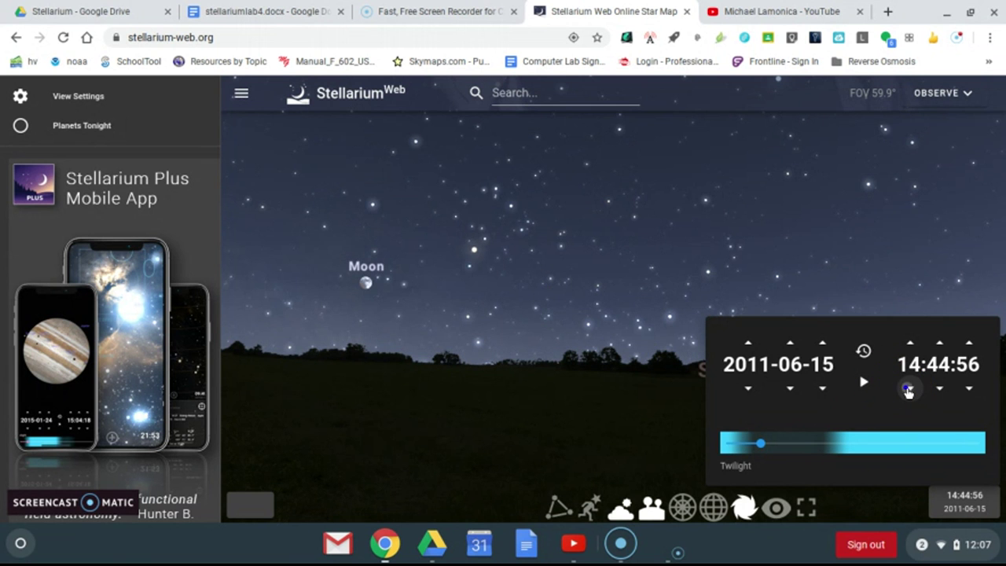
click(940, 344)
click(940, 344)
click(940, 344)
click(941, 344)
click(941, 344)
click(940, 344)
click(941, 344)
scroll(370, 293, up, 2)
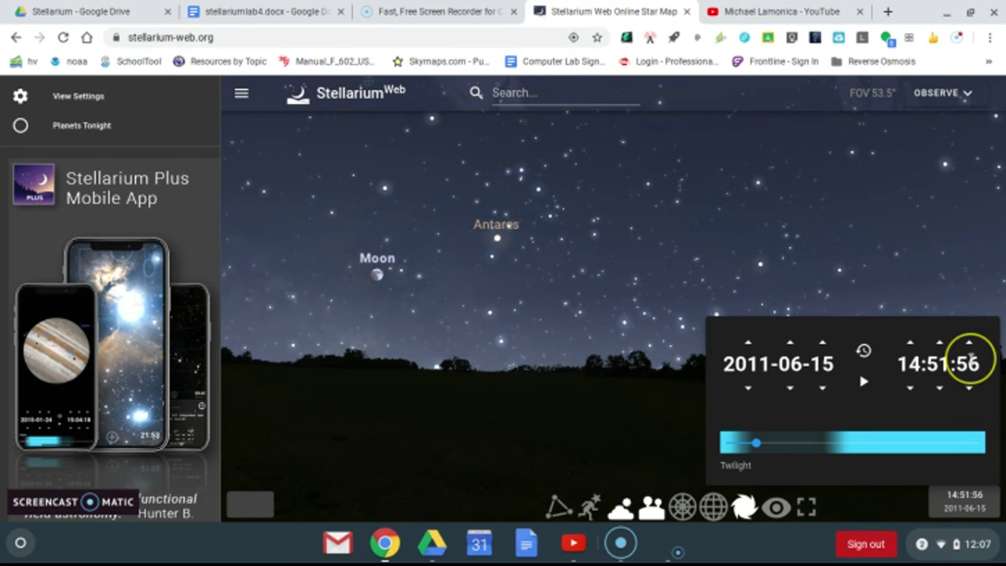
click(941, 343)
click(940, 343)
click(940, 344)
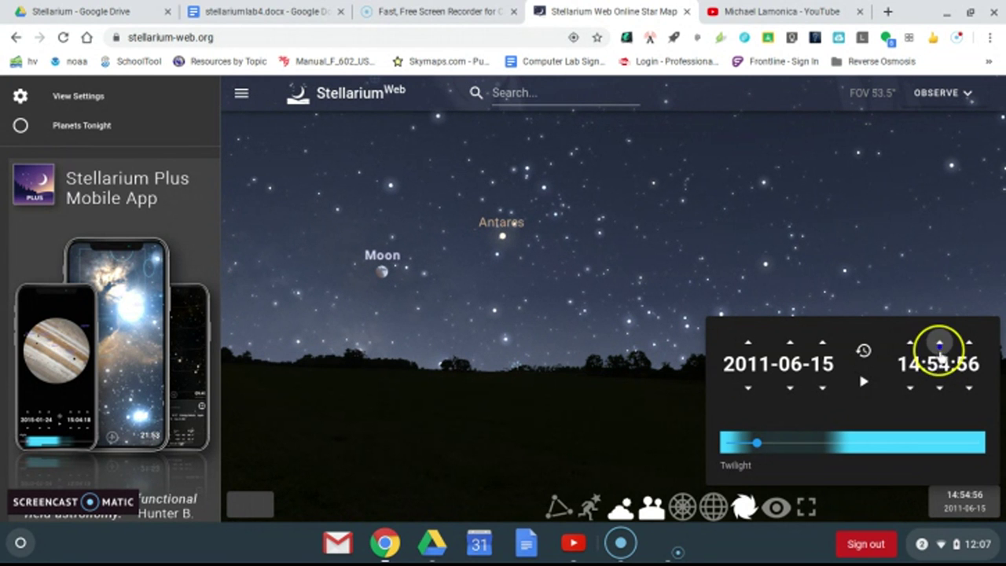
click(940, 343)
click(941, 344)
click(940, 344)
click(940, 343)
click(941, 344)
click(941, 344)
click(940, 344)
click(941, 344)
click(941, 343)
click(941, 344)
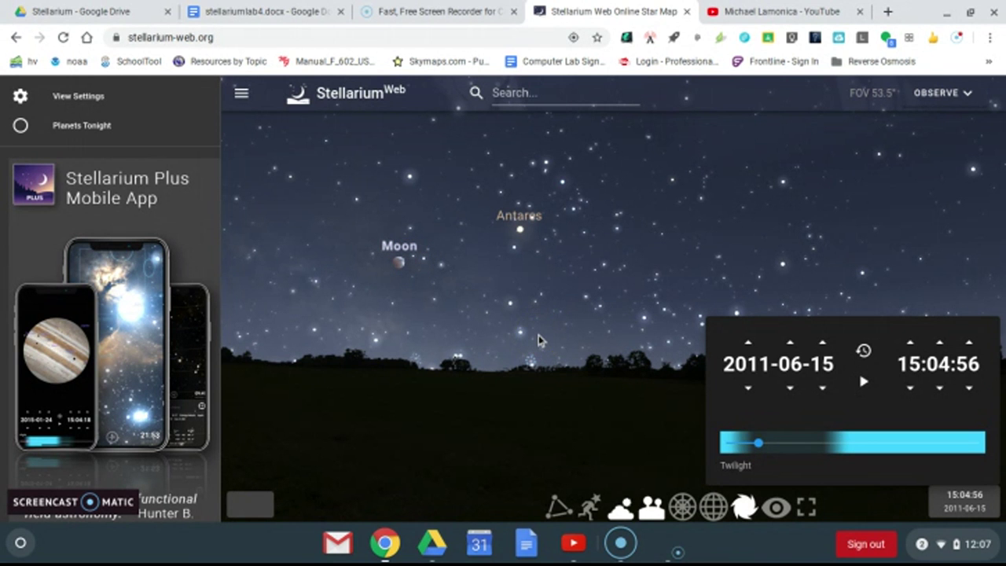
click(400, 245)
Continue advancing the time by minutes to 15:46:56 while following the eclipsed moon.
click(910, 345)
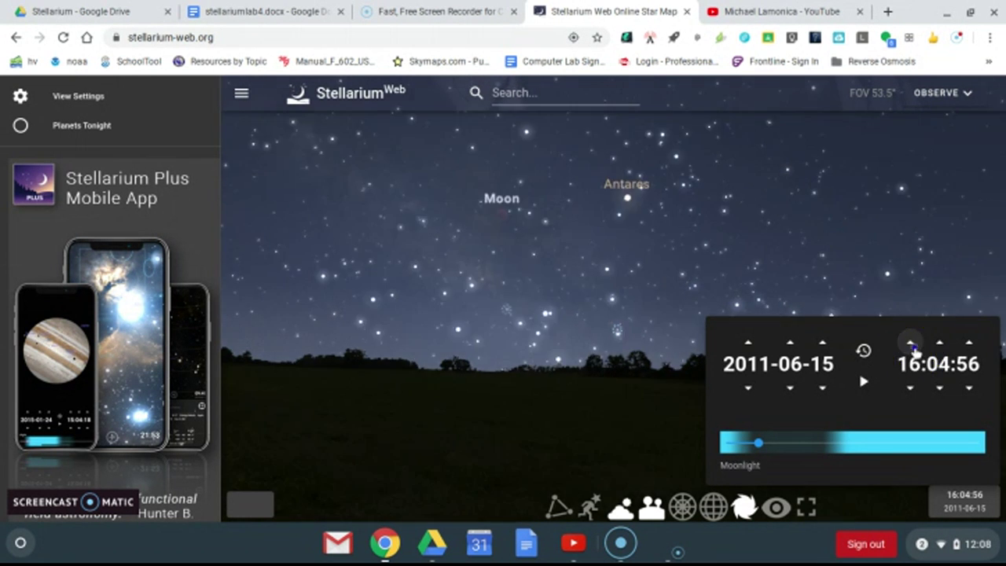
click(910, 386)
click(941, 343)
click(941, 344)
click(942, 344)
click(941, 343)
click(942, 344)
click(941, 344)
click(941, 344)
click(941, 344)
click(941, 344)
click(941, 343)
click(941, 344)
click(941, 344)
click(941, 344)
click(941, 344)
click(941, 343)
click(941, 344)
click(942, 344)
click(941, 343)
click(942, 344)
click(941, 344)
click(941, 344)
click(941, 344)
click(941, 343)
click(941, 344)
click(942, 343)
click(941, 343)
click(941, 344)
click(942, 344)
click(942, 344)
click(941, 343)
click(942, 344)
click(941, 344)
click(941, 344)
click(941, 343)
click(941, 343)
click(942, 343)
click(941, 344)
click(941, 343)
click(942, 343)
click(941, 344)
click(941, 344)
click(942, 344)
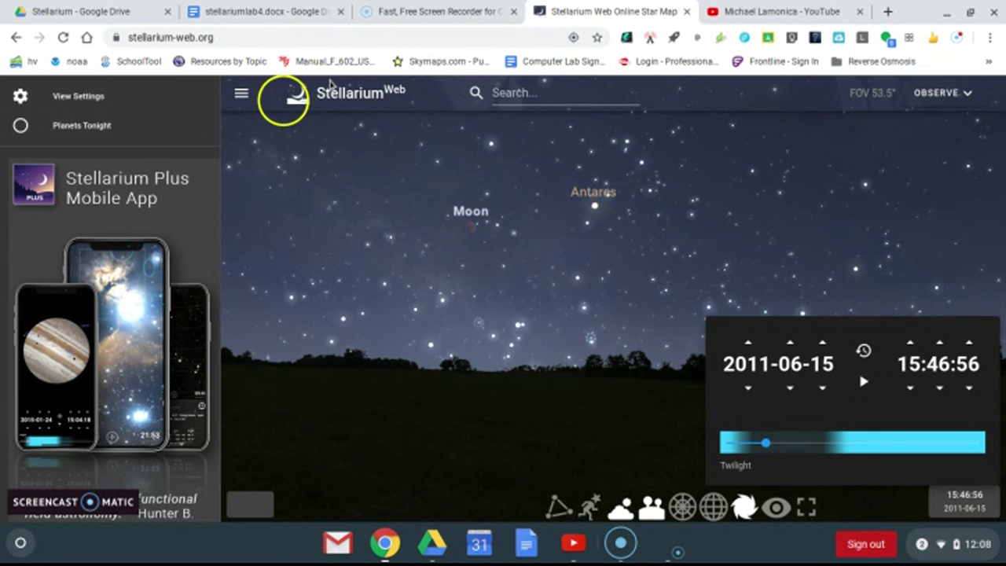
Read lab document questions 3 to 7 on lunar eclipses and the Exercise 3 location, date and time instructions.
click(259, 15)
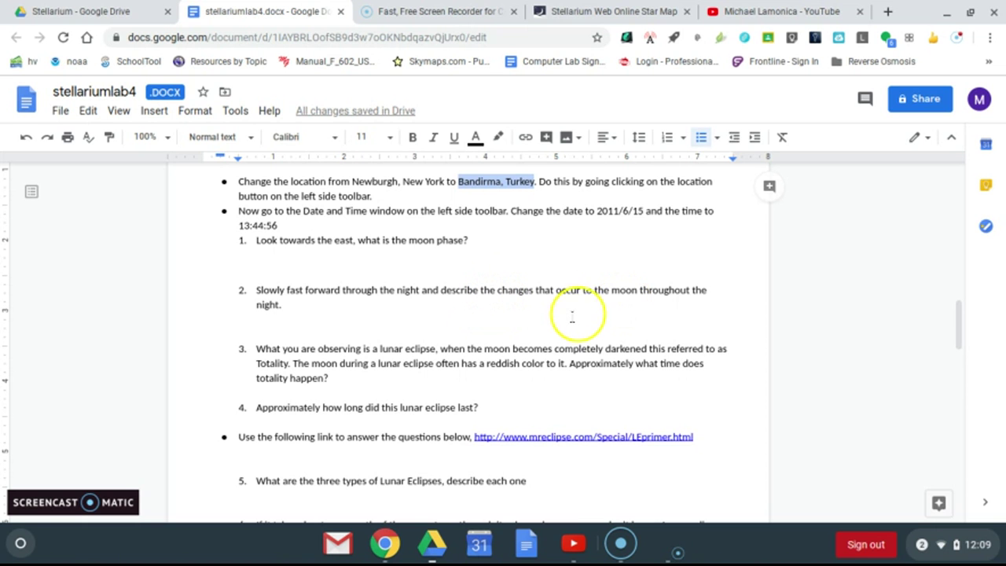
scroll(567, 318, down, 1)
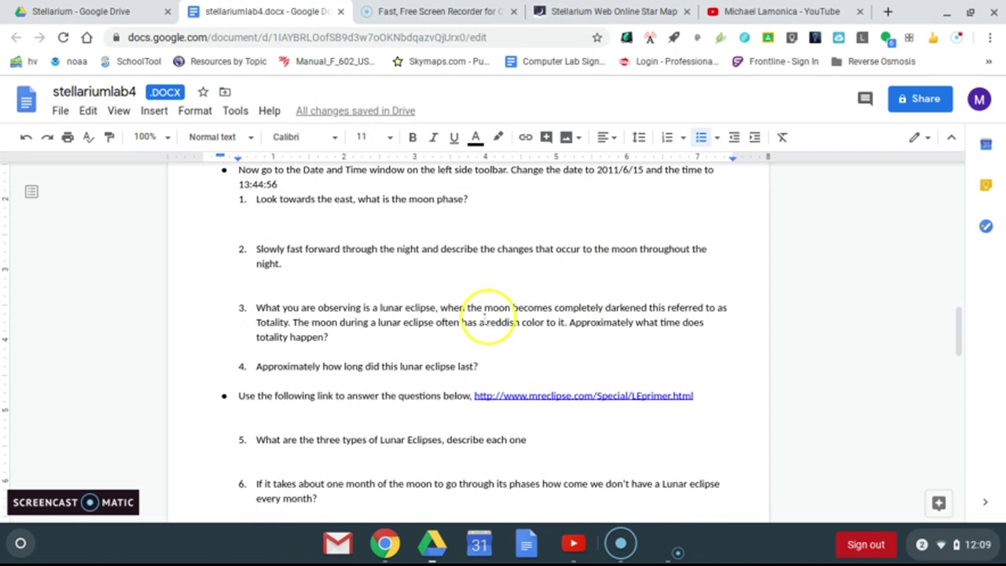
scroll(405, 334, down, 1)
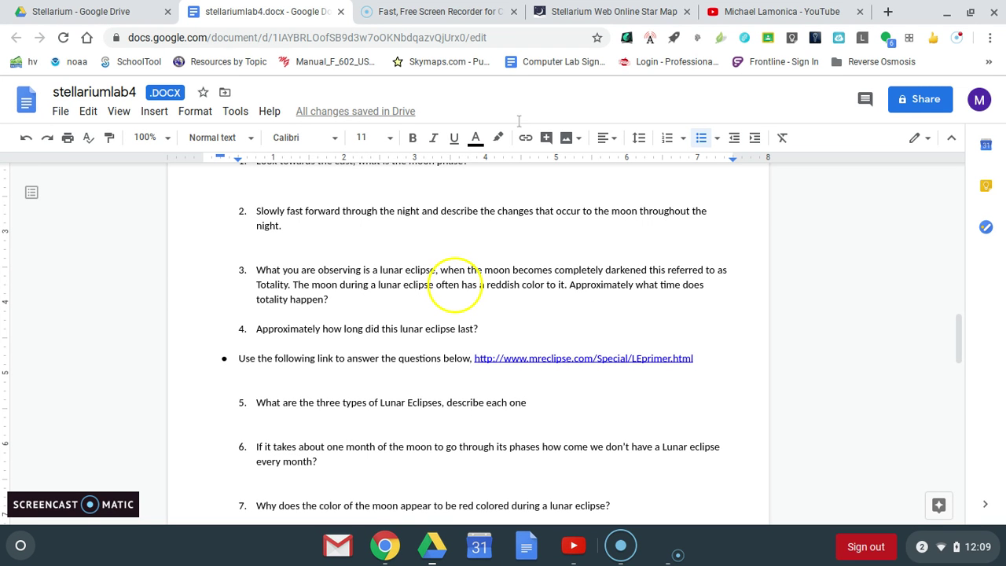
click(595, 10)
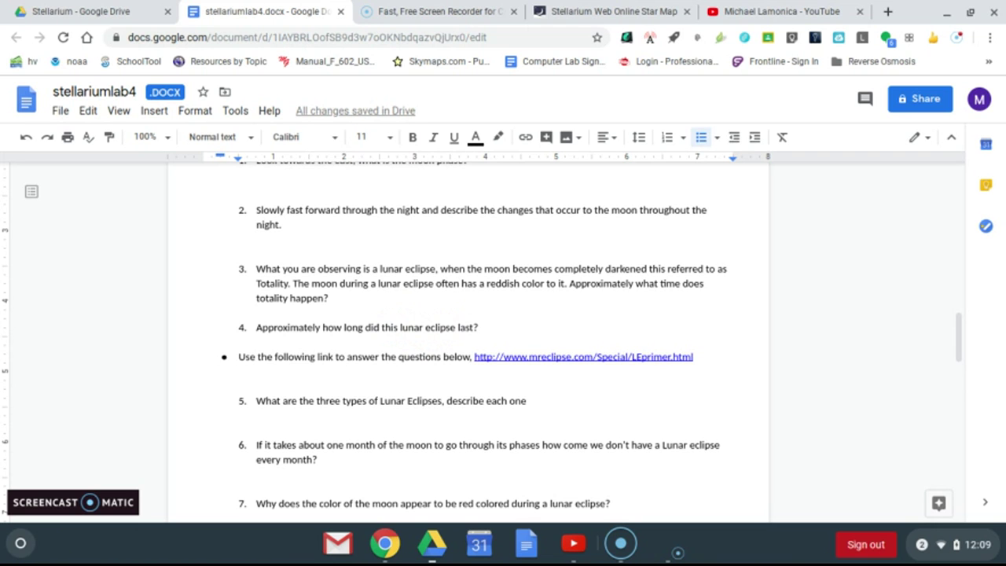
scroll(427, 320, down, 2)
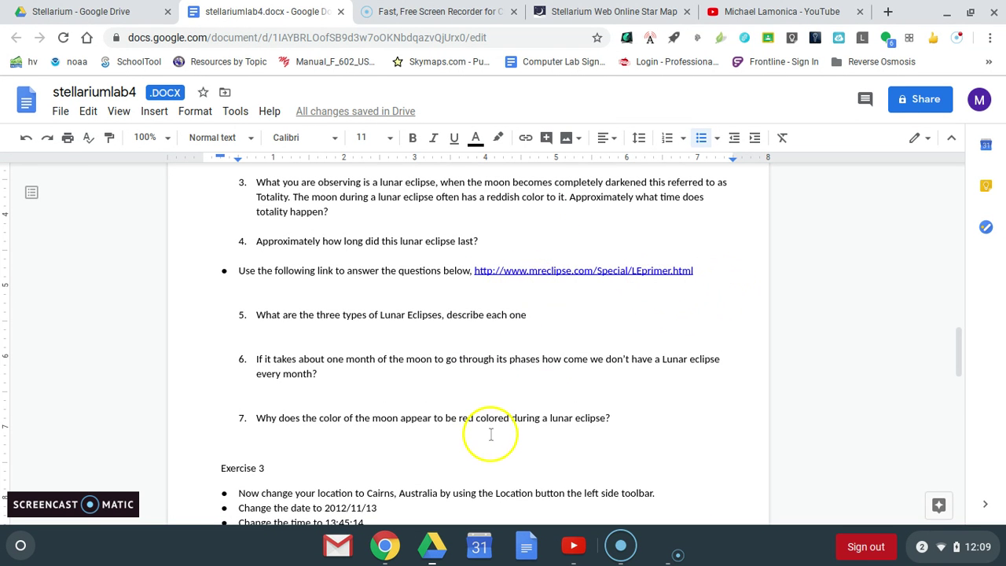
scroll(491, 435, down, 3)
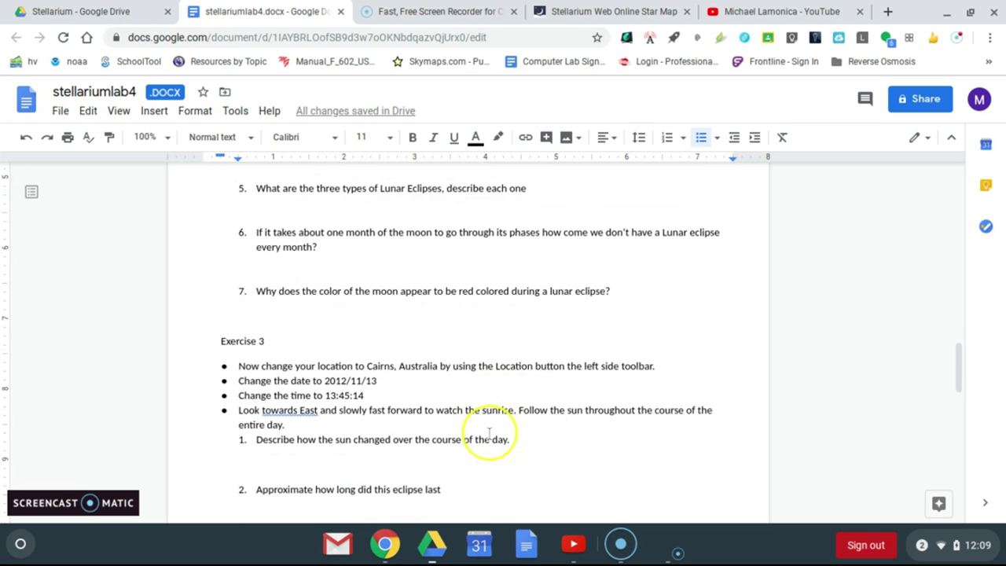
scroll(484, 425, down, 3)
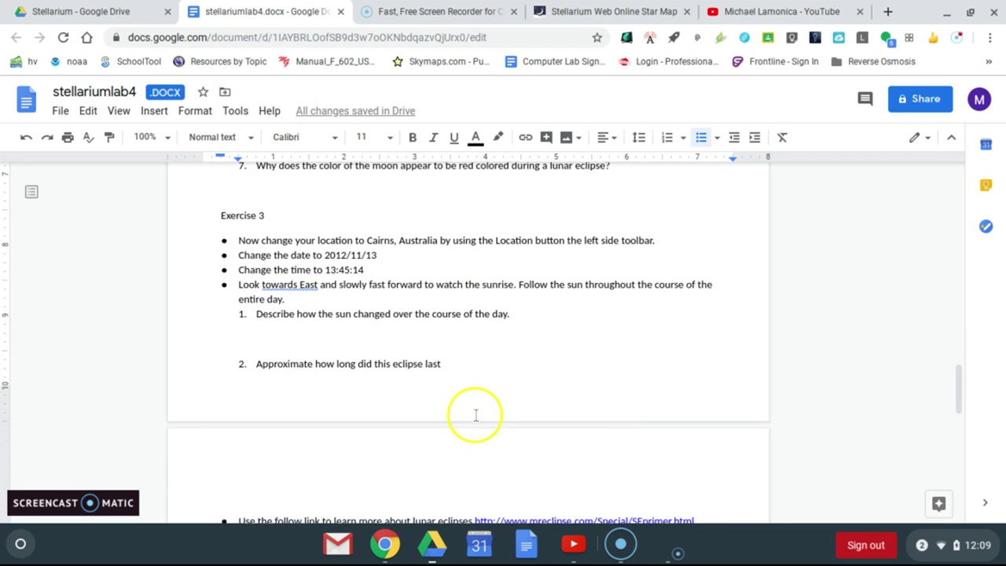
scroll(476, 415, down, 1)
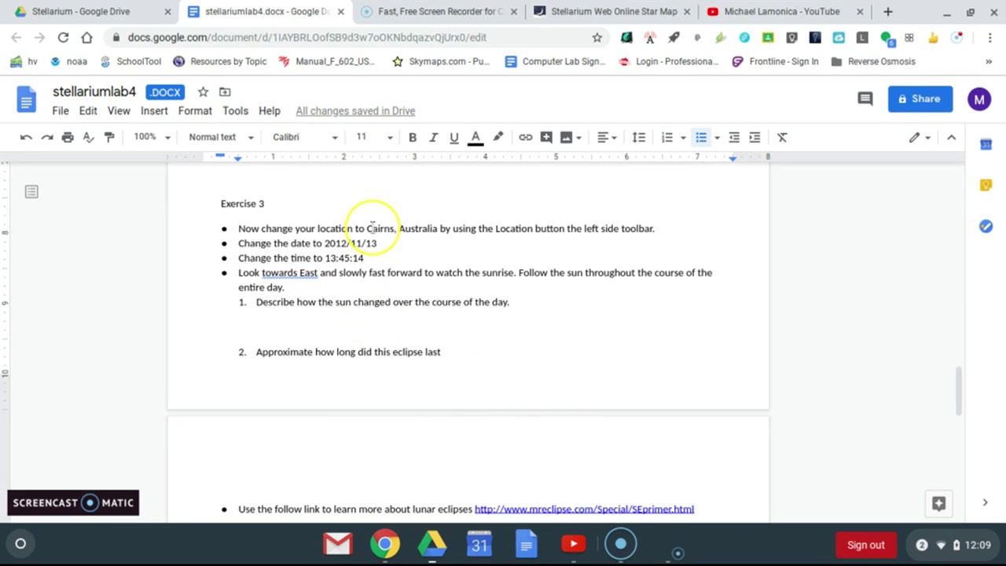
Copy "Cairns, Australia" from the lab document and set it as the observing location in Stellarium Web.
drag(373, 228, 411, 226)
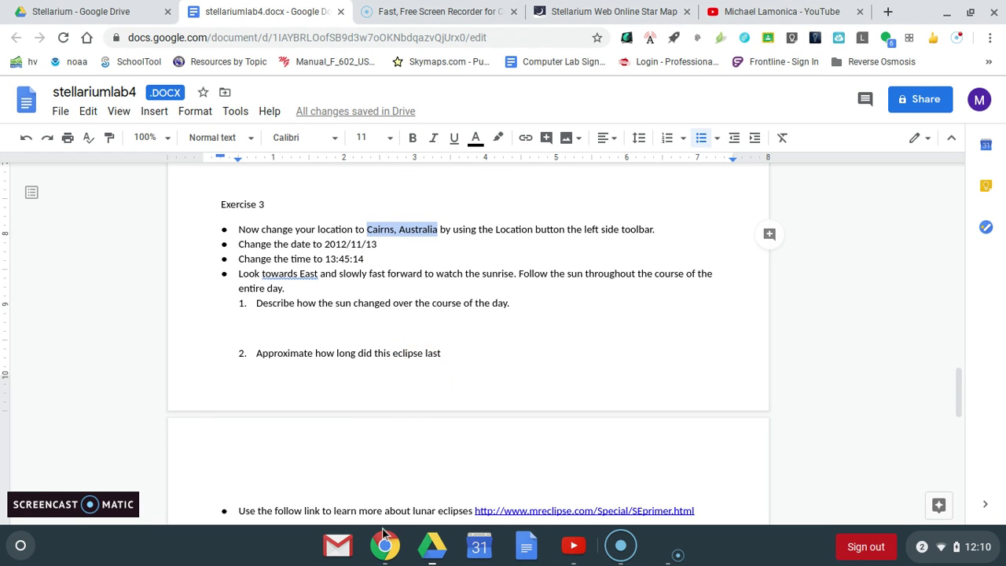
click(555, 6)
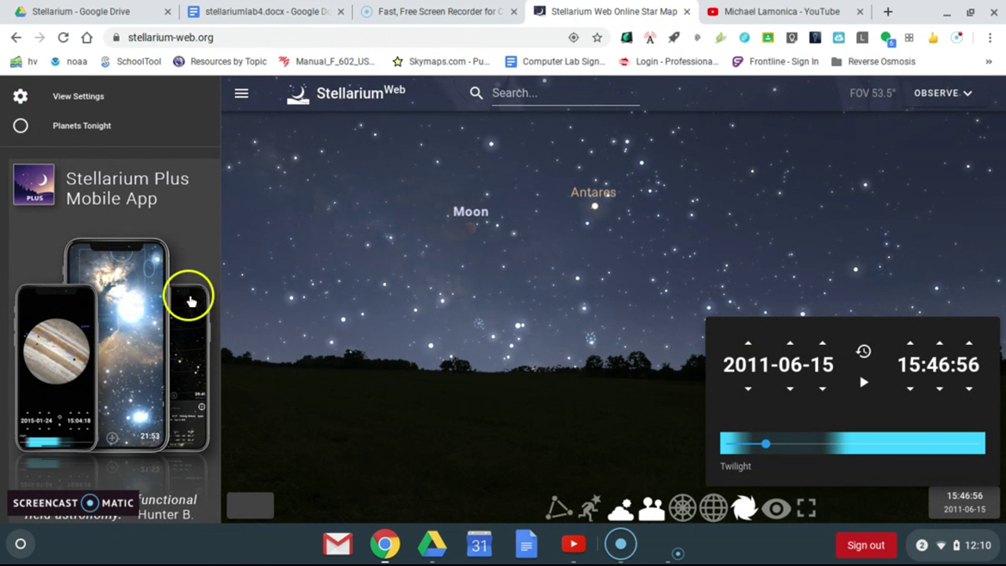
click(265, 508)
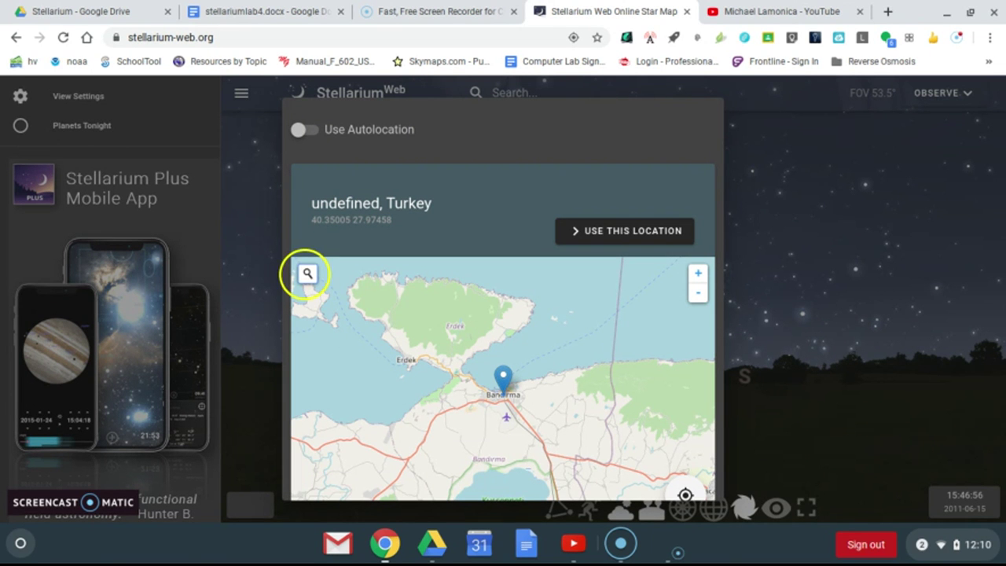
click(307, 277)
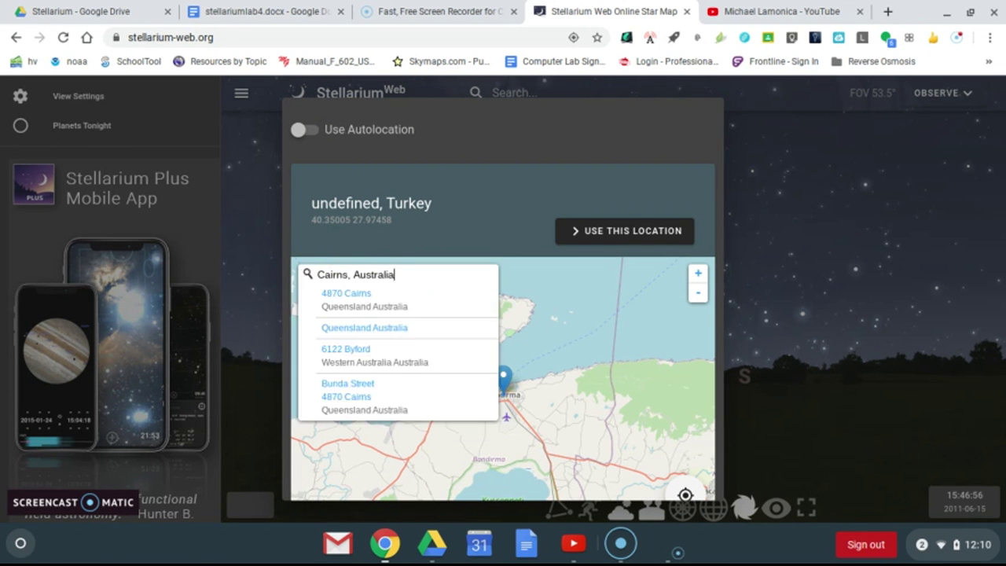
key(Return)
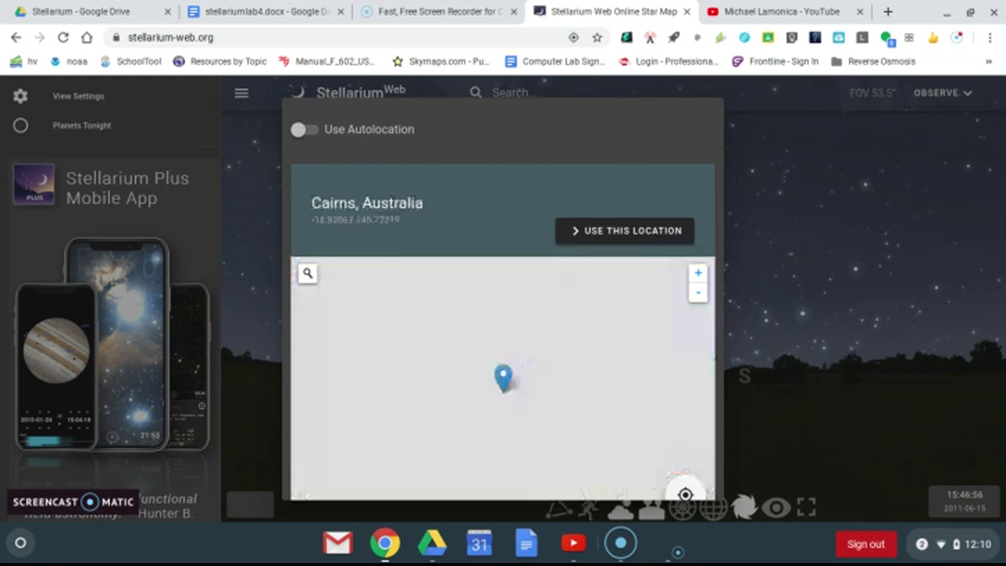
click(605, 233)
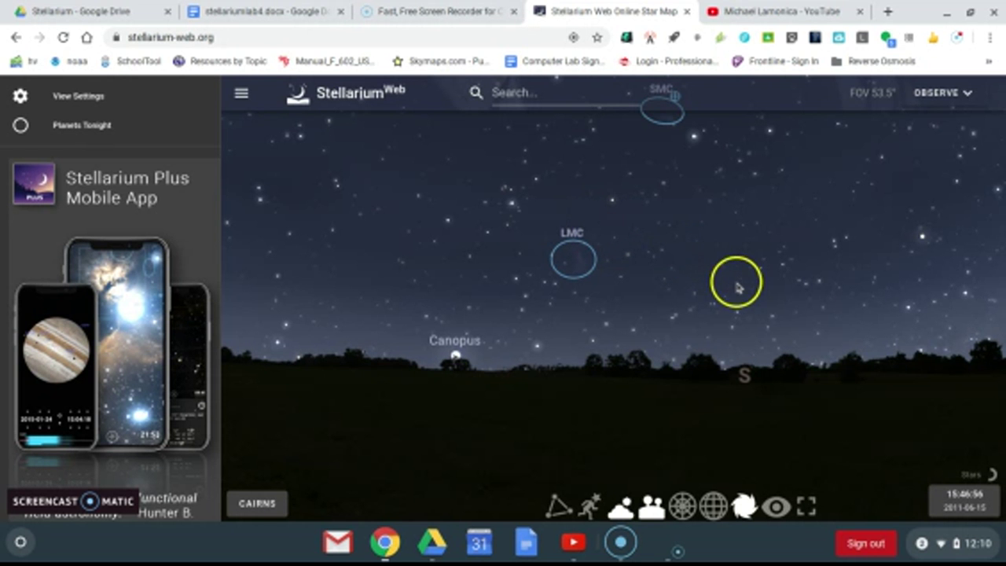
Check the Exercise 3 date in the lab document and set the Stellarium Web date to 2012-11-13.
scroll(702, 301, down, 1)
scroll(702, 301, down, 2)
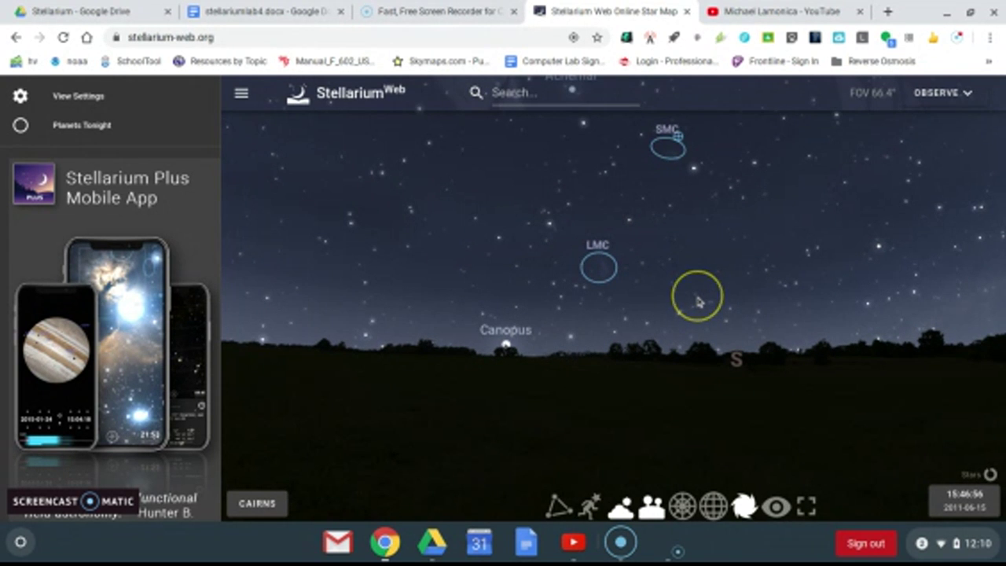
click(213, 7)
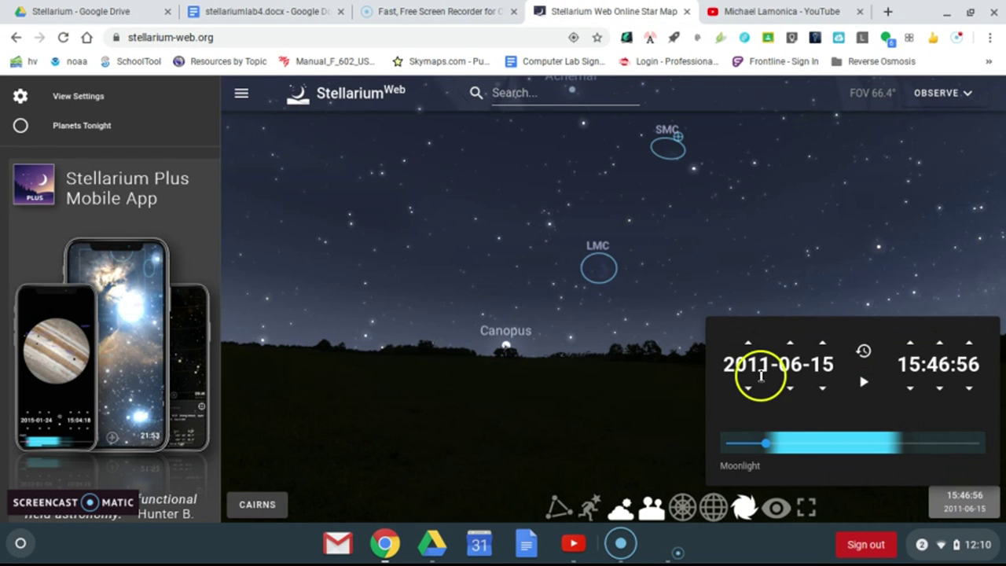
click(748, 346)
click(790, 343)
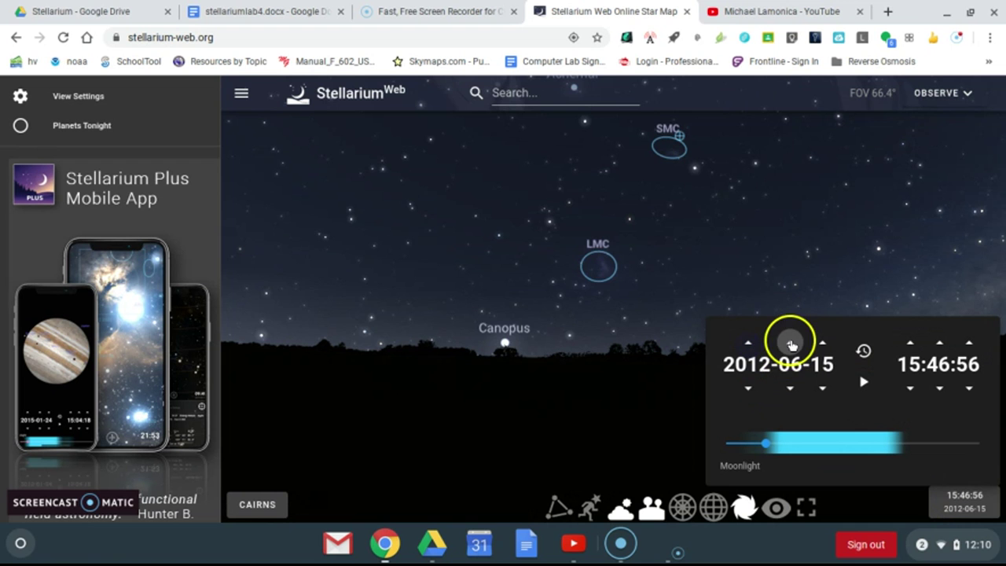
click(790, 343)
click(790, 343)
click(790, 344)
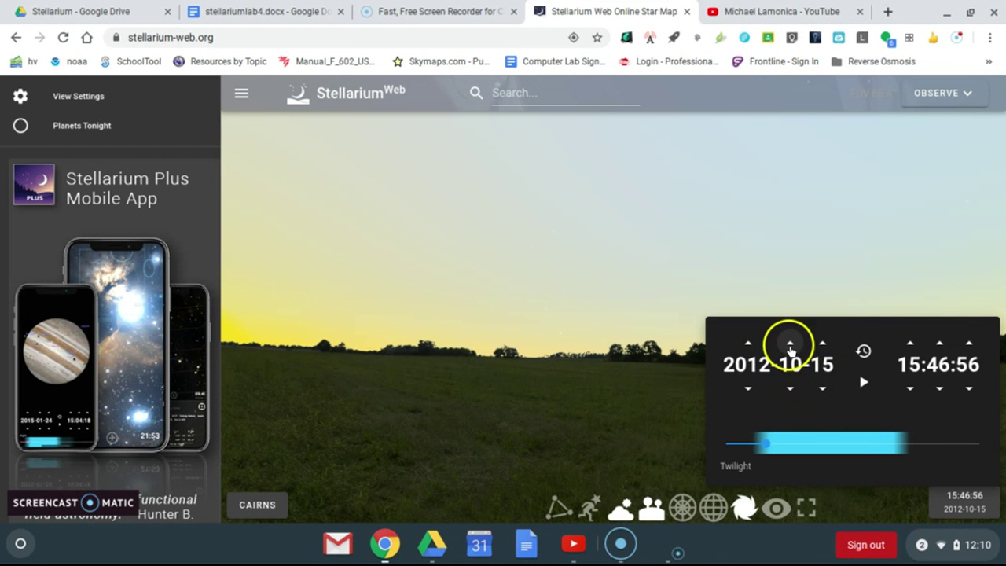
click(791, 344)
click(822, 388)
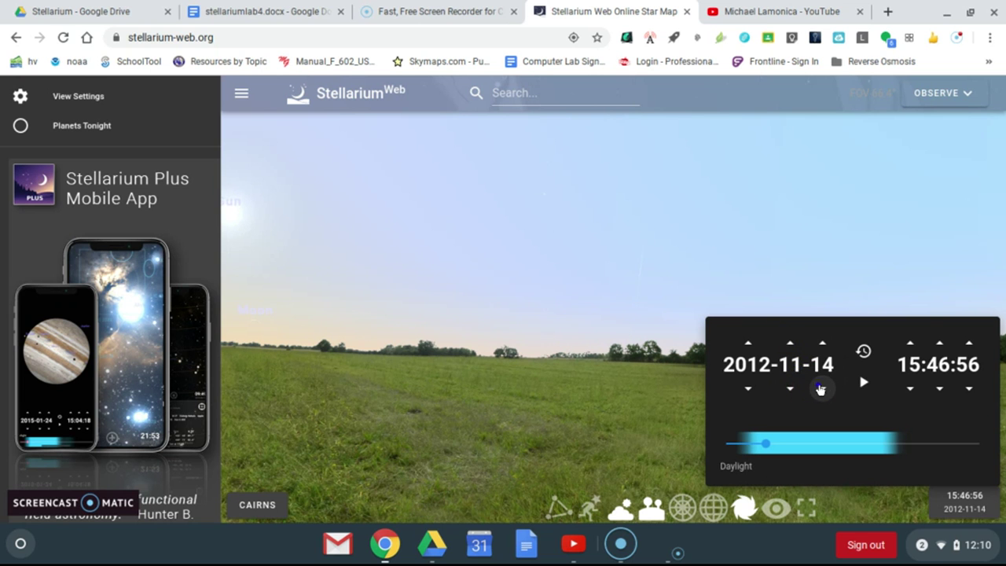
click(822, 389)
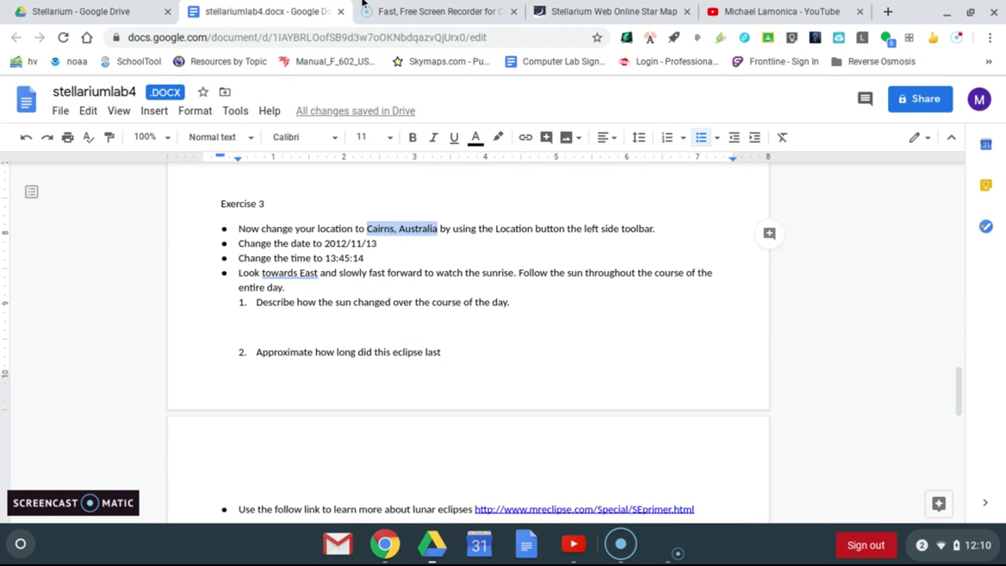
Set the Stellarium Web time to 13:45:14, checking the required value in the lab document.
click(576, 8)
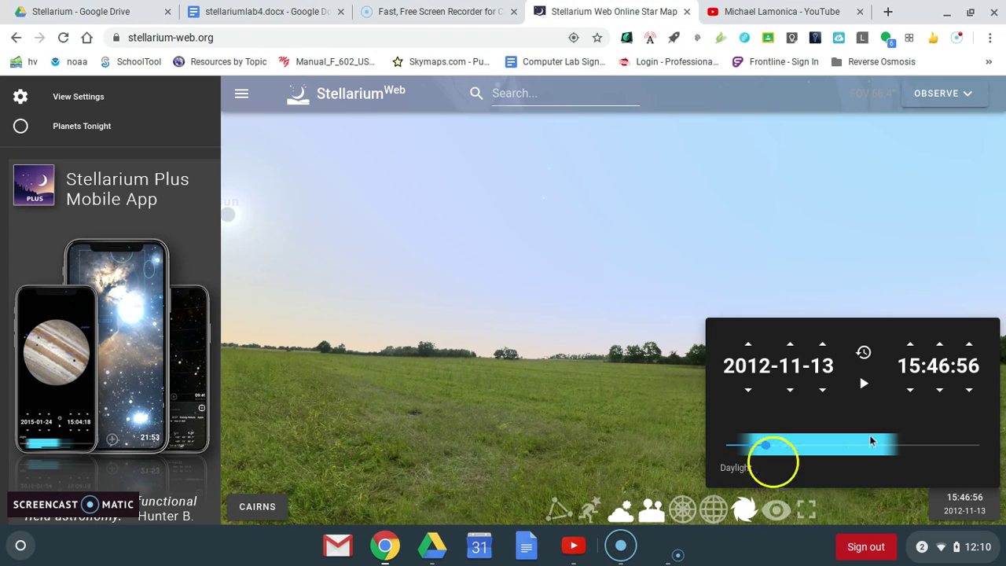
click(910, 390)
click(910, 390)
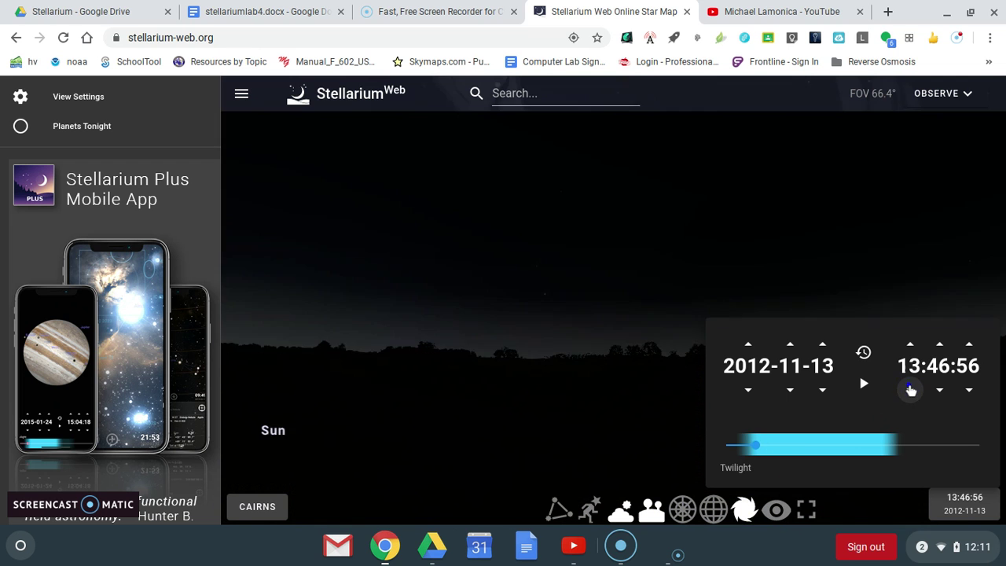
click(937, 390)
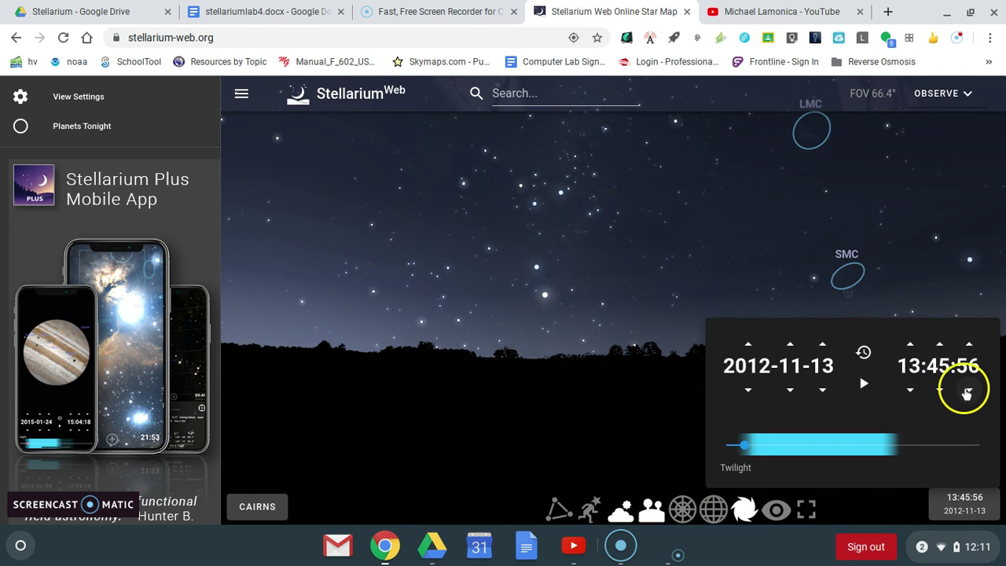
click(969, 390)
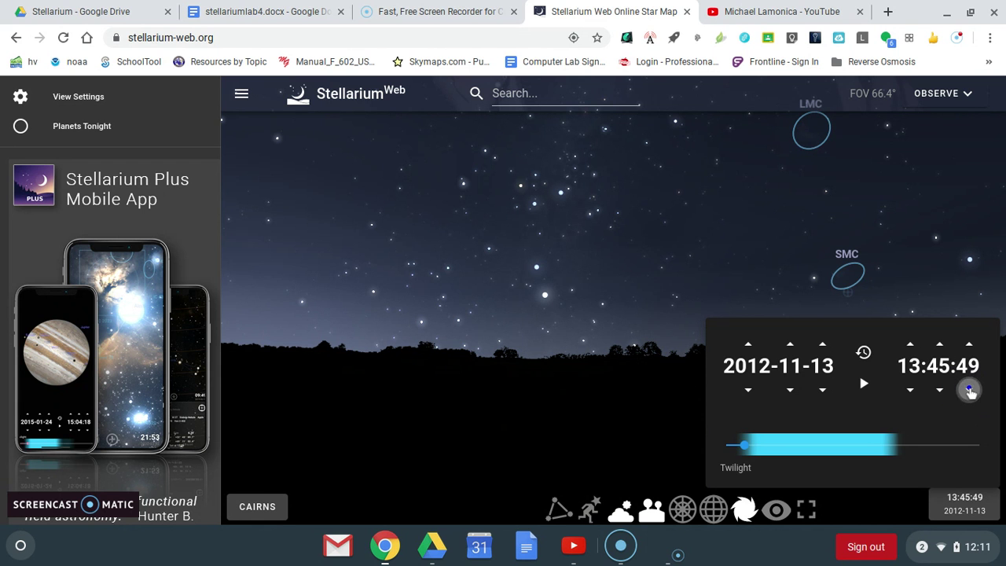
click(969, 390)
click(969, 390)
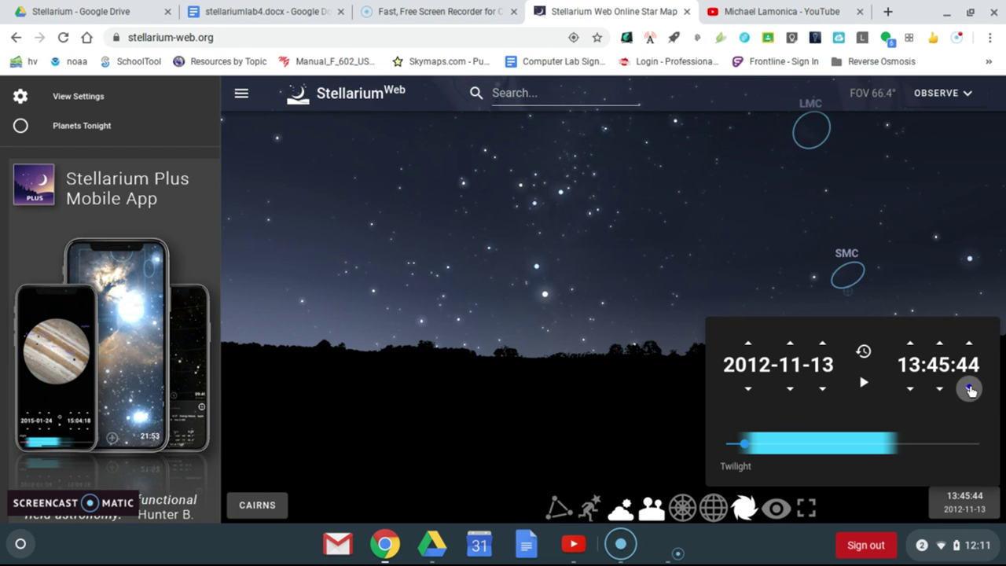
click(971, 390)
click(970, 390)
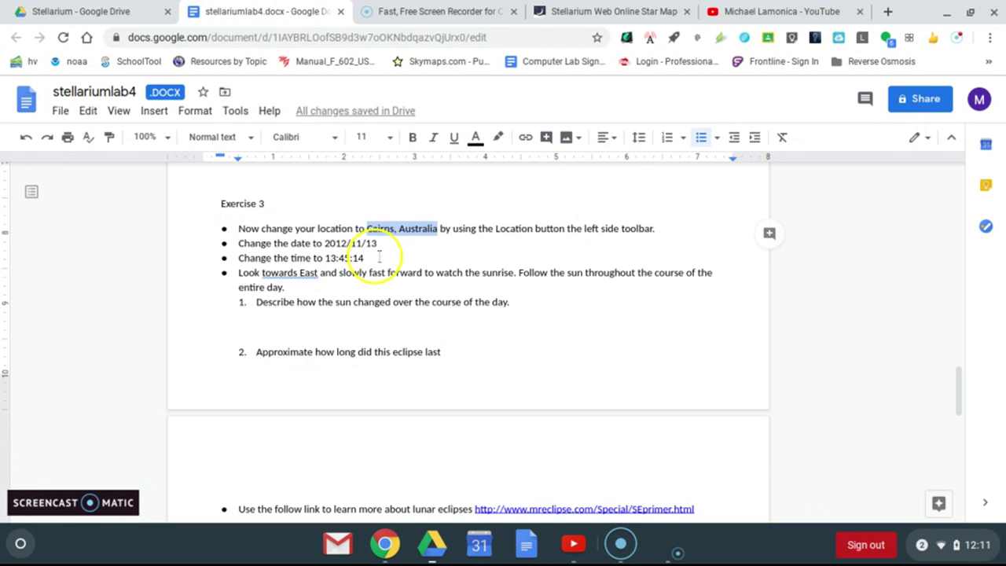
click(589, 16)
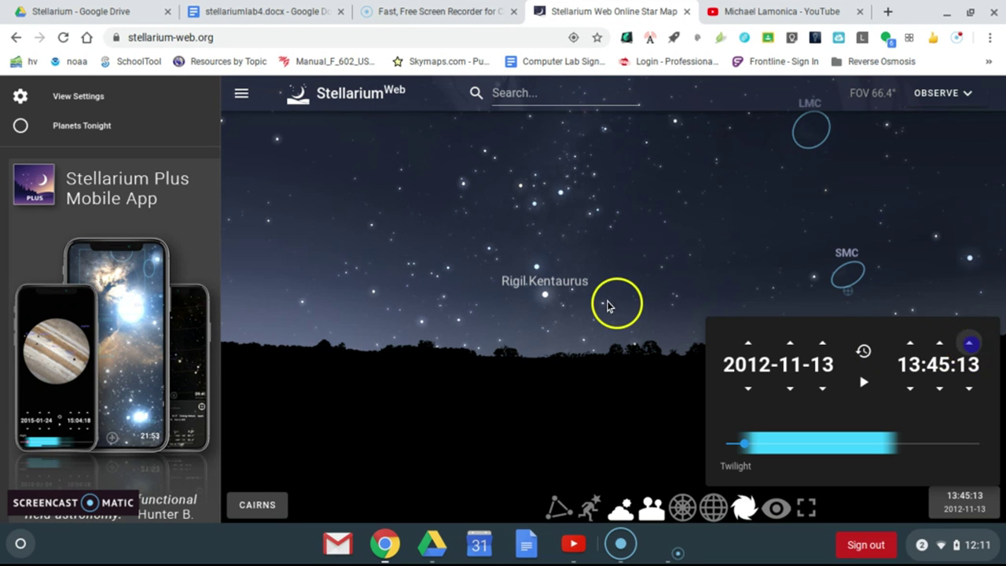
click(969, 344)
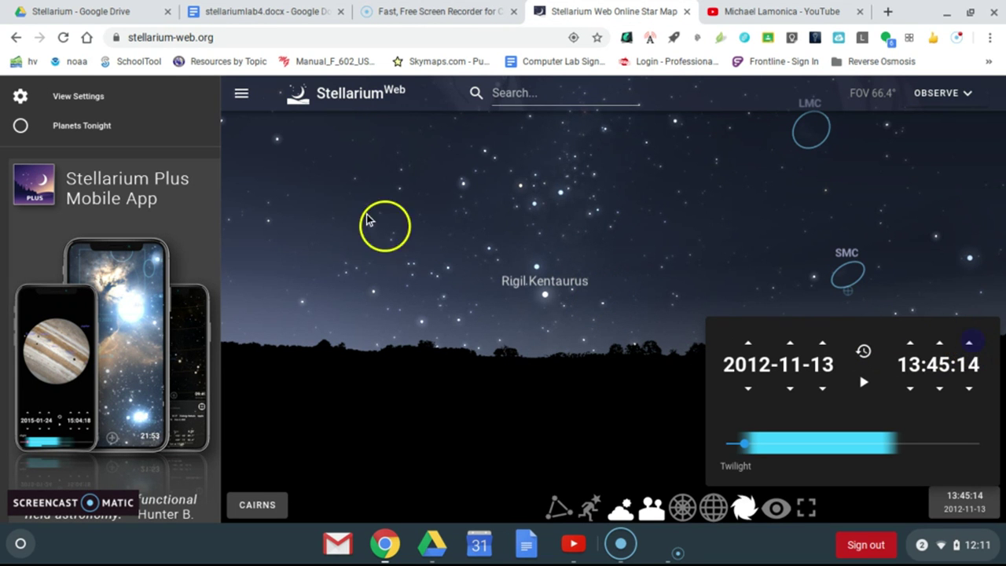
Check the Exercise 3 viewing direction in the lab document and turn the Stellarium Web sky view towards East.
click(252, 12)
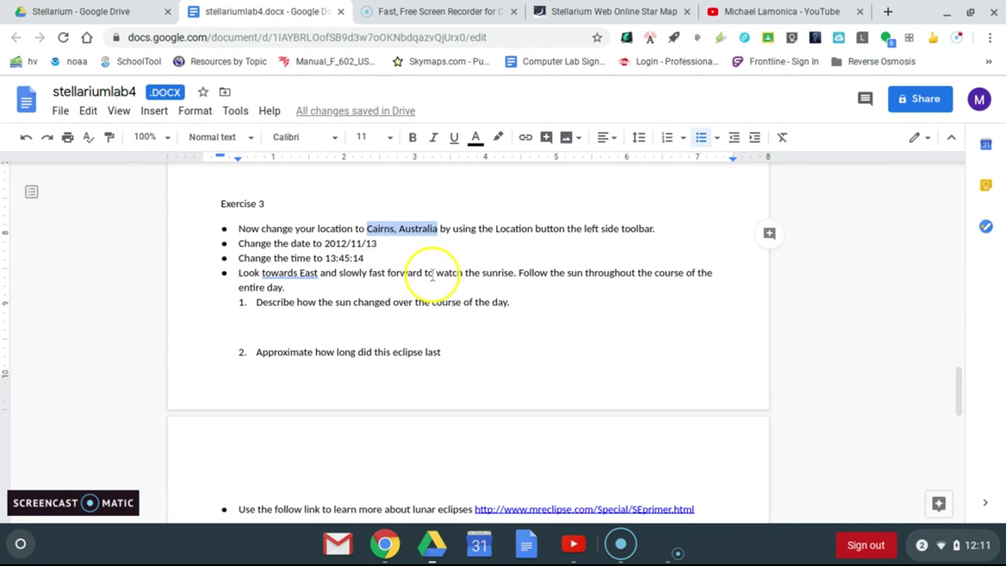
click(600, 8)
click(633, 373)
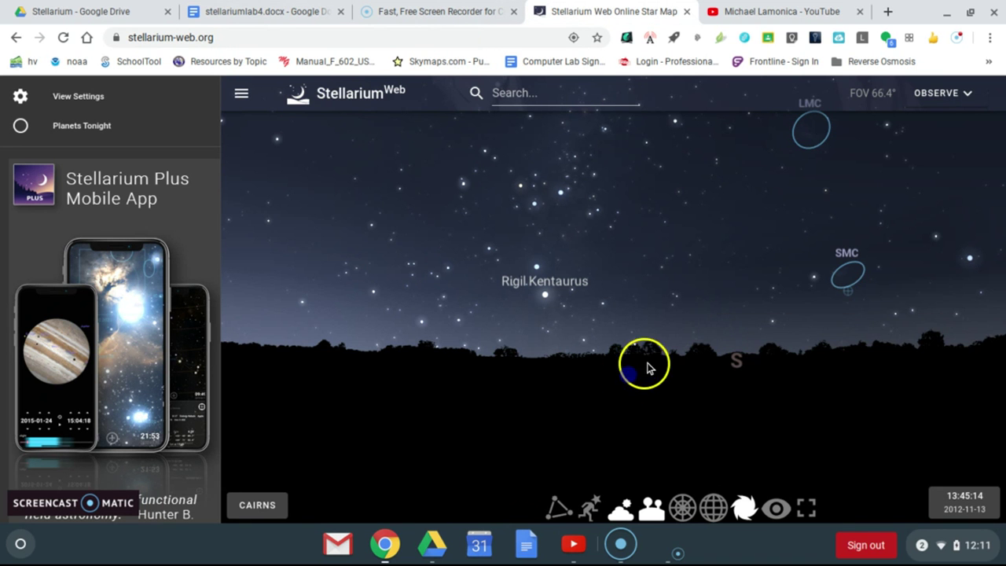
drag(716, 358, 969, 317)
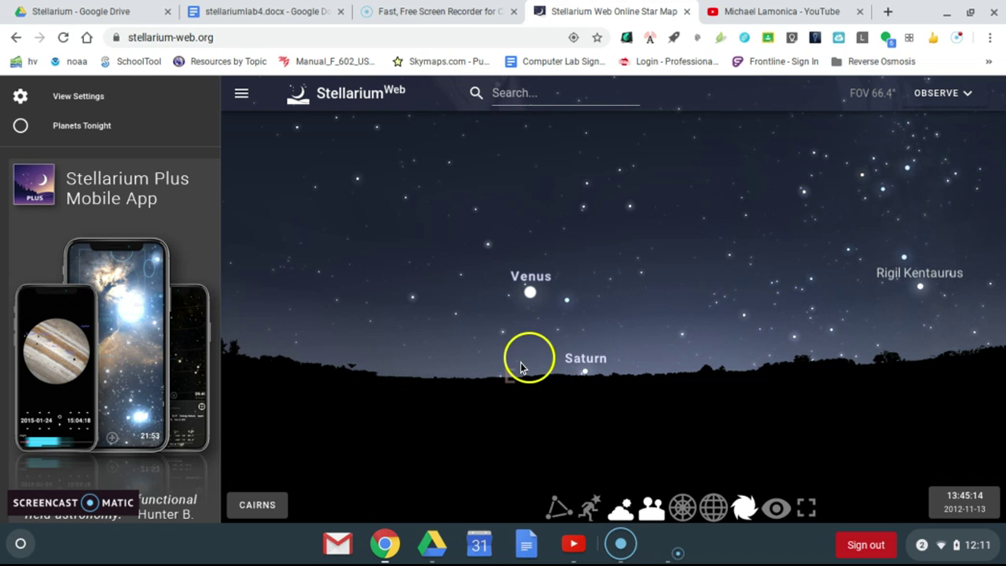
drag(512, 359, 764, 401)
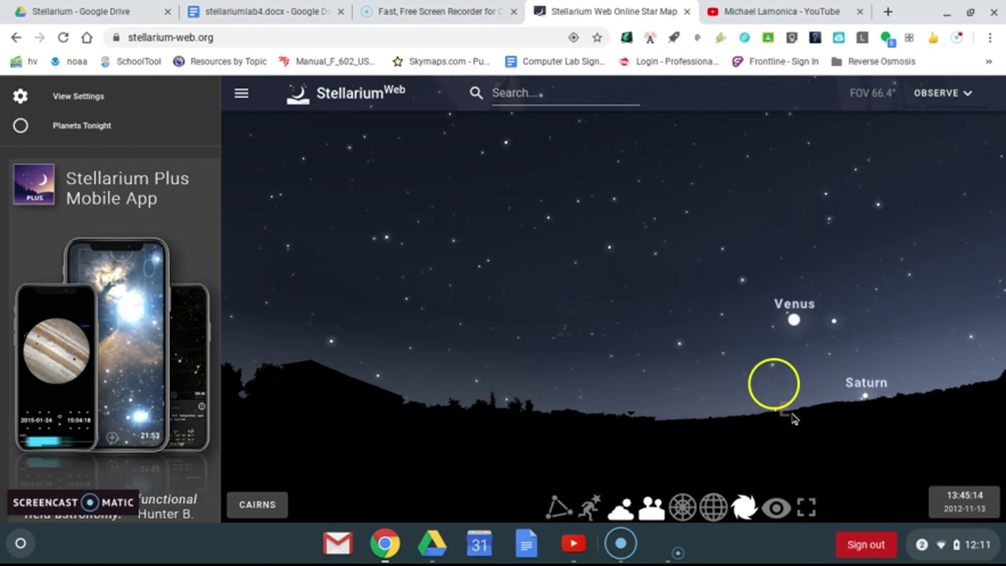
Advance the Stellarium Web time in one-hour increments to 15:45:14 to bring up the sunrise.
click(975, 508)
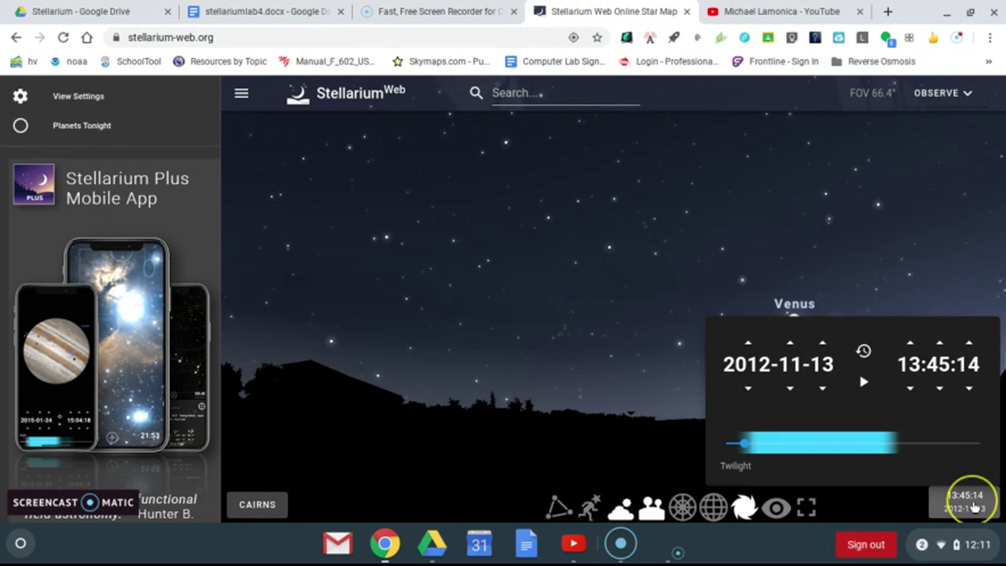
click(911, 343)
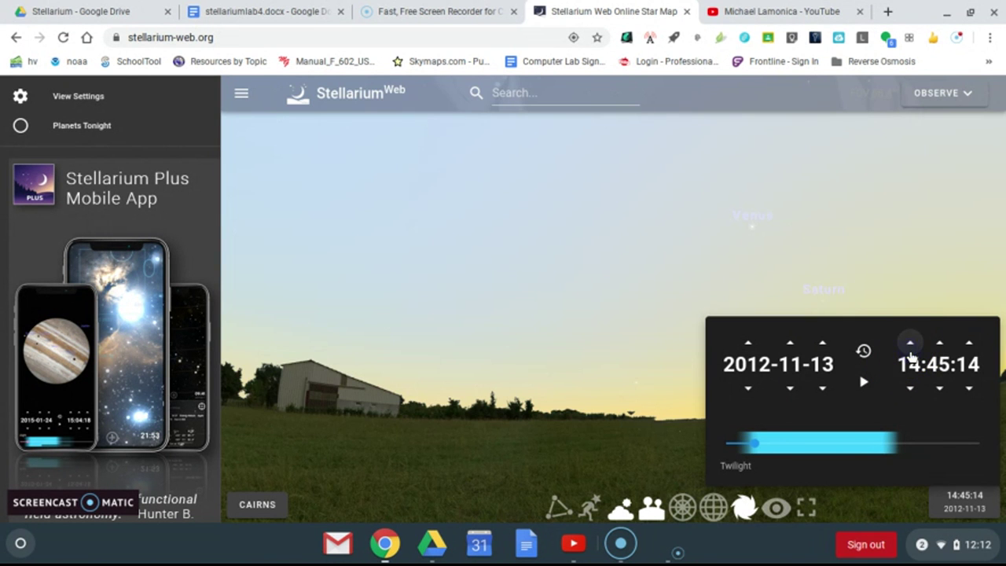
double_click(899, 333)
click(916, 352)
click(911, 344)
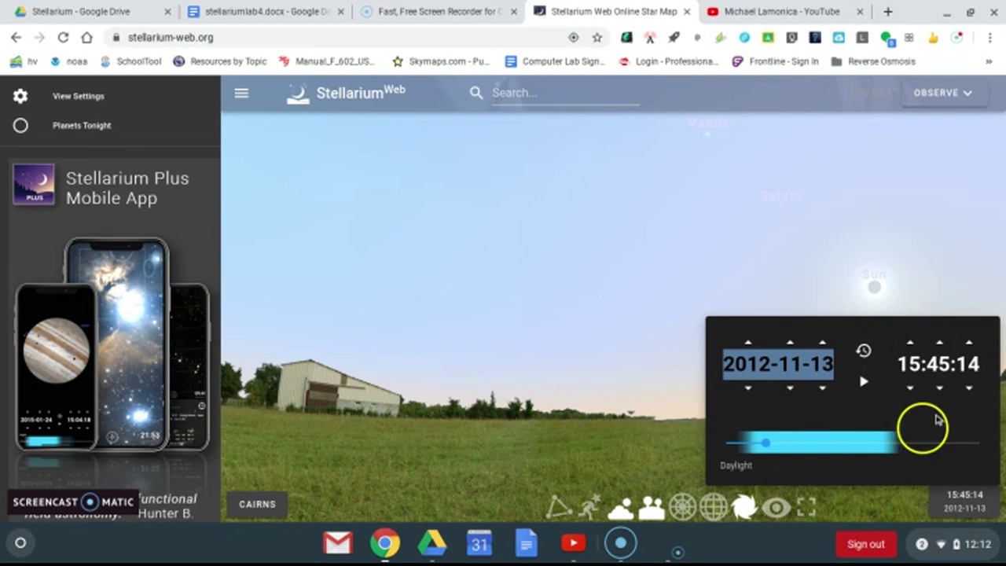
Move the time slowly back and forth between about 15:25:00 and 15:38:00 to observe the total solar eclipse.
click(761, 446)
drag(762, 446, 764, 450)
click(762, 446)
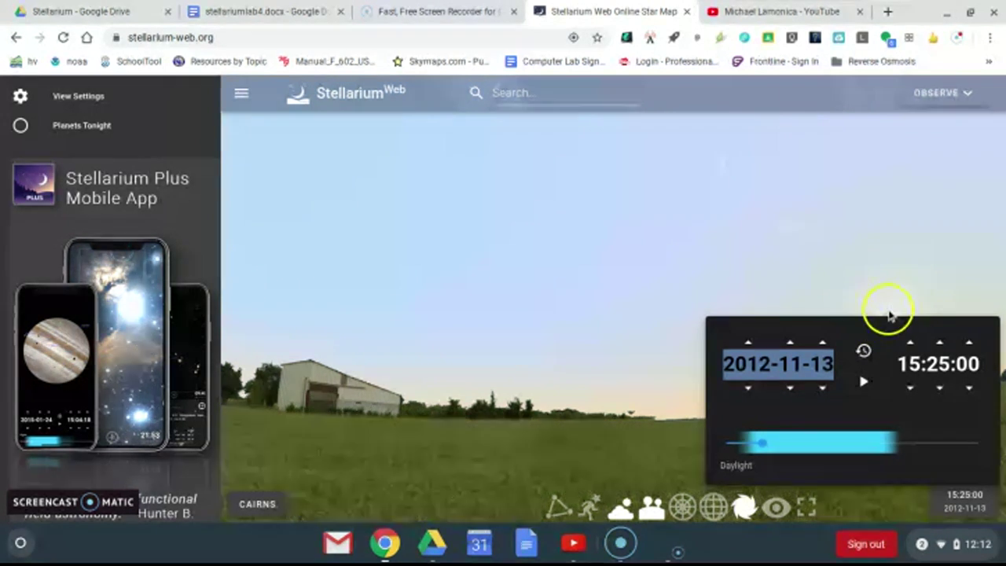
click(764, 448)
drag(764, 448, 761, 450)
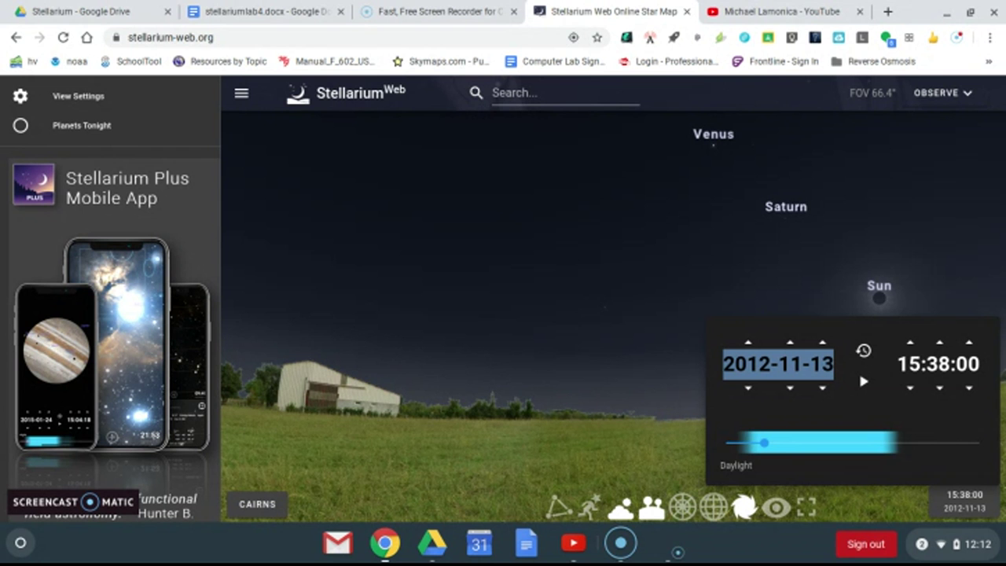
click(757, 444)
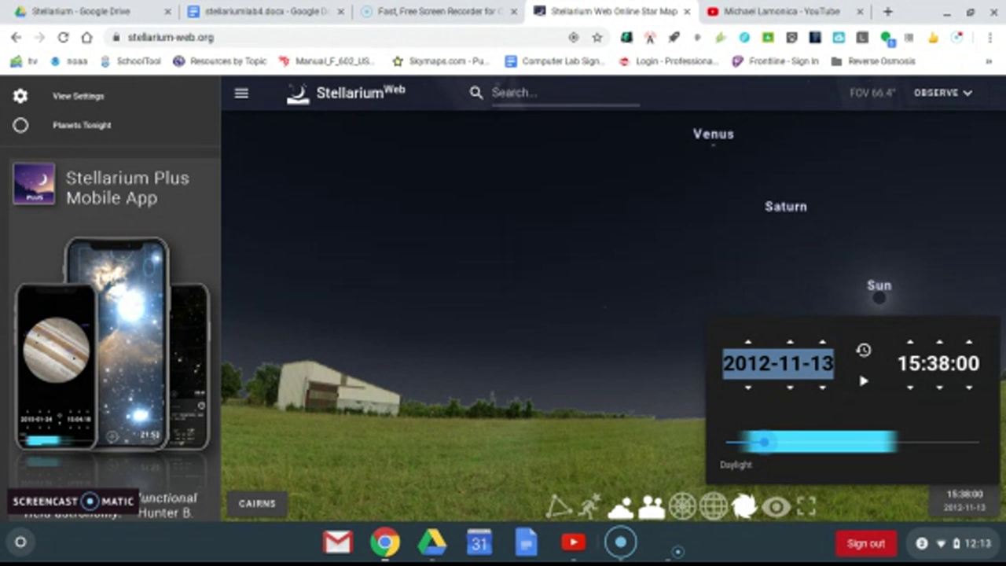
Advance the time through 16:19:00 and 17:39:00 to 19:44:00, keeping the climbing Sun in view.
drag(767, 450, 773, 446)
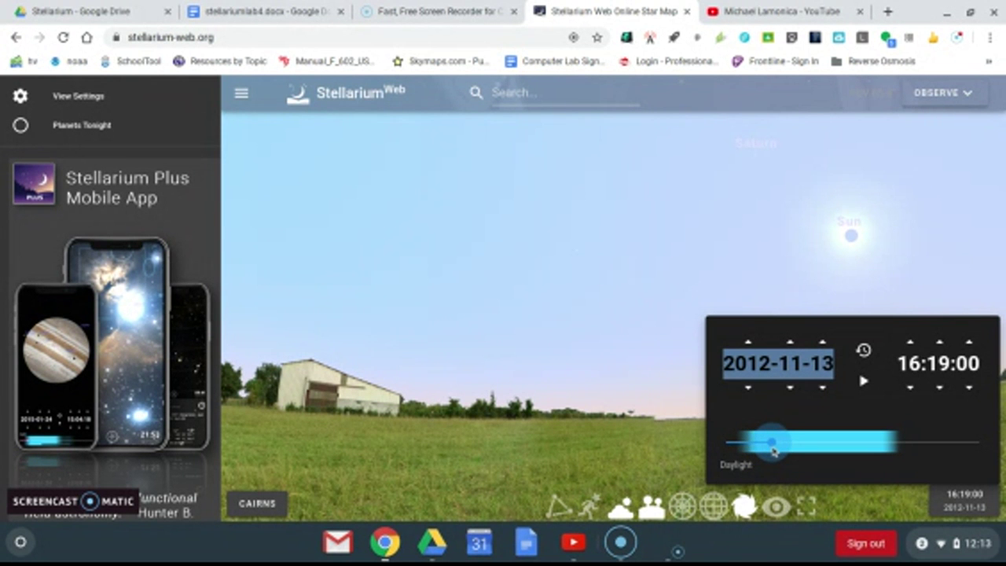
mouse_move(774, 450)
mouse_down()
mouse_move(788, 446)
mouse_move(771, 444)
mouse_up()
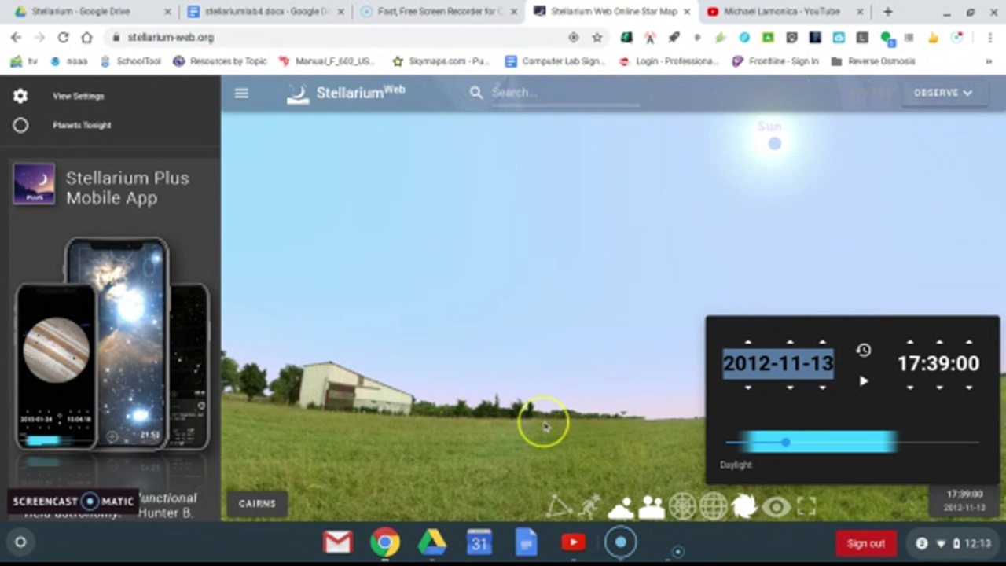
drag(513, 331, 600, 386)
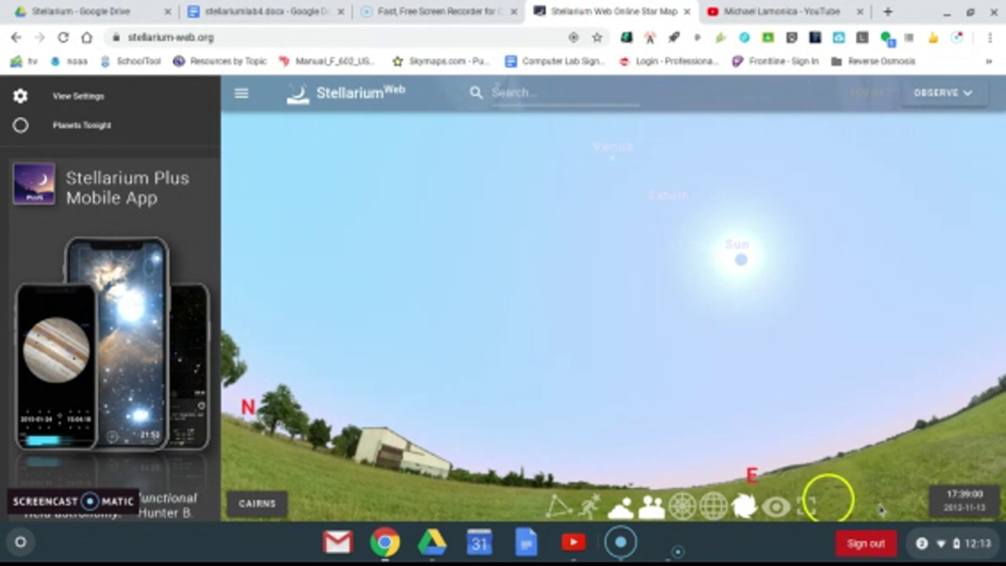
click(965, 500)
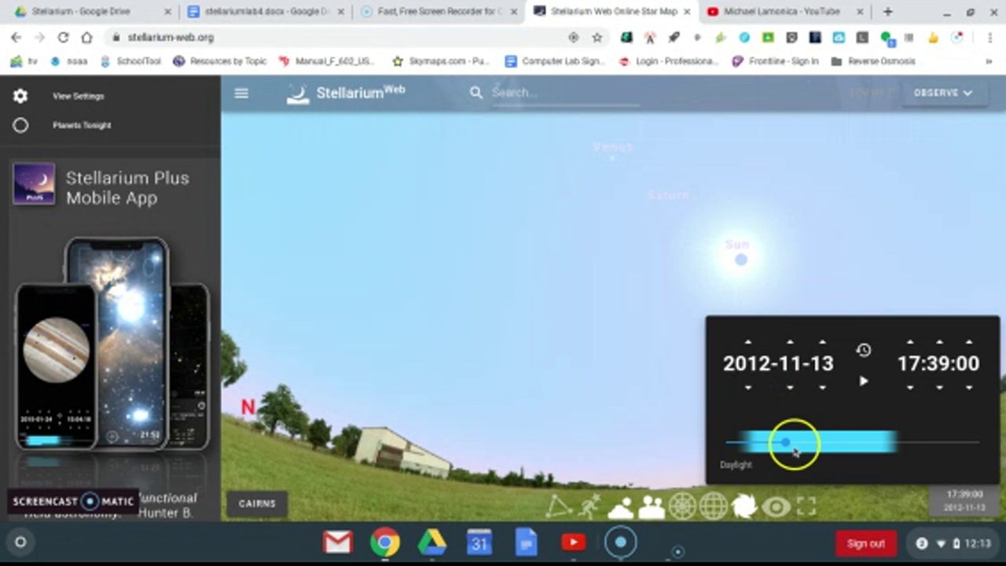
mouse_move(789, 445)
mouse_down()
mouse_move(809, 433)
mouse_move(802, 440)
mouse_up()
drag(550, 320, 580, 347)
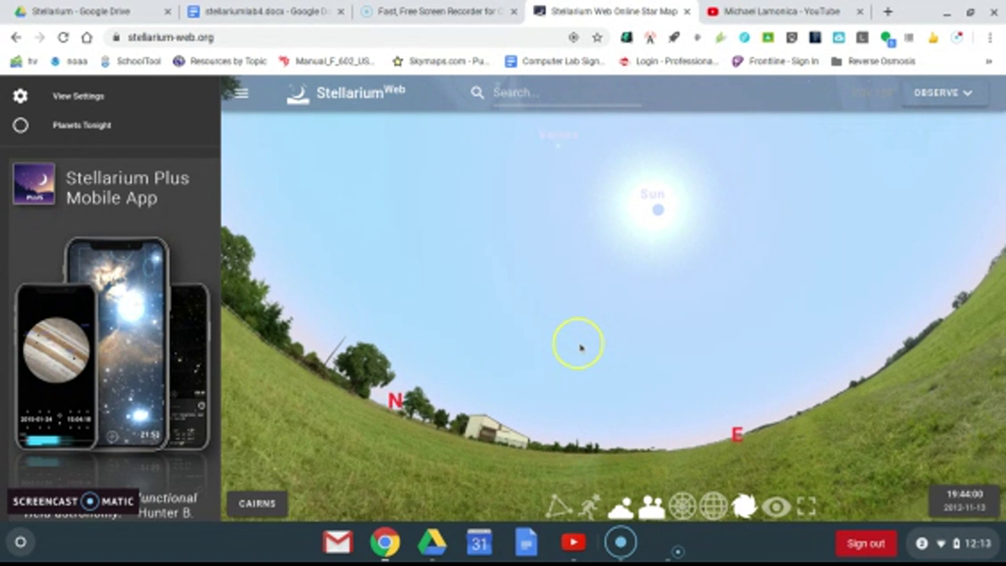
Follow the Sun towards West and advance the time past sunset to 04:06:00 on 2012-11-14.
click(961, 497)
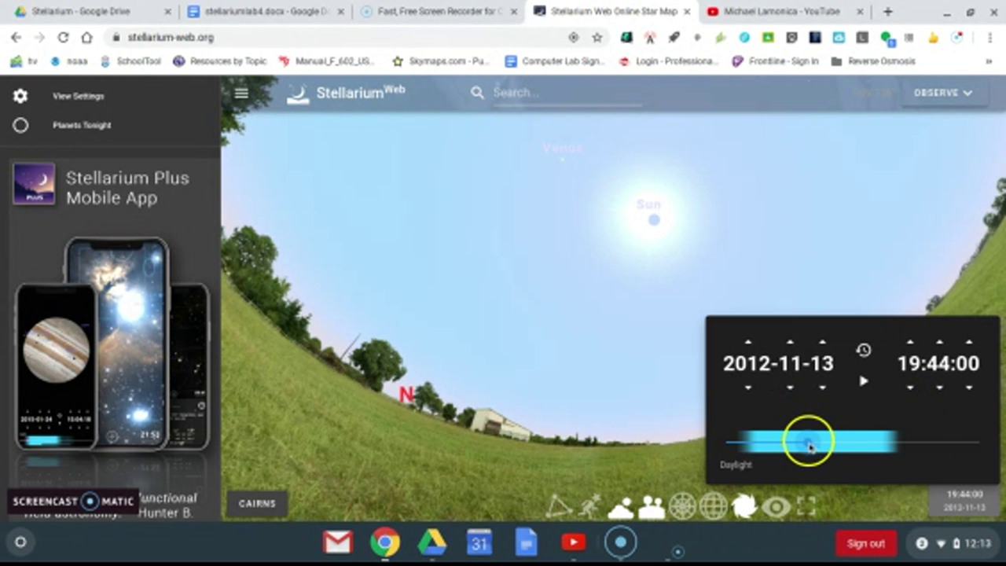
drag(809, 441, 855, 437)
drag(497, 372, 787, 332)
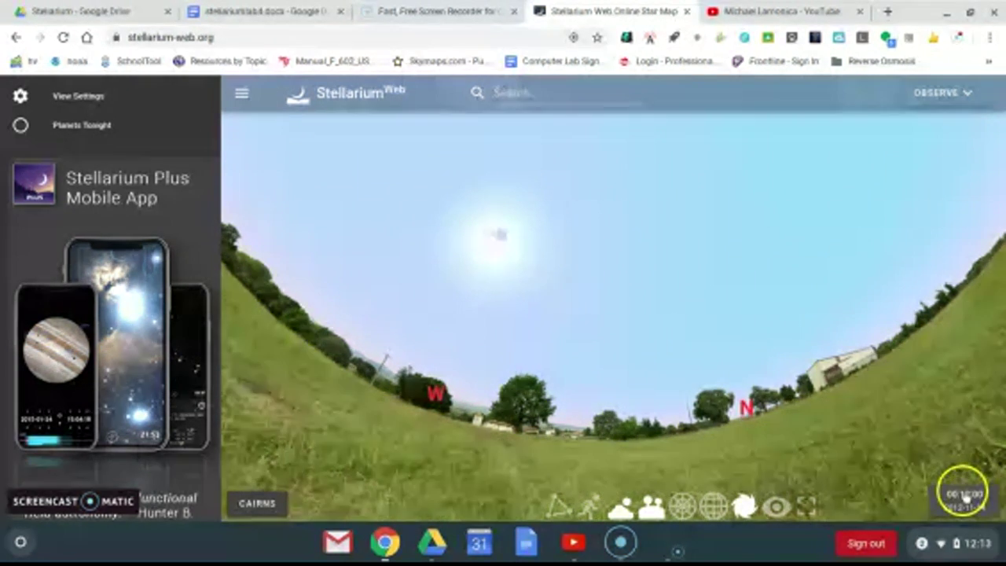
click(946, 481)
drag(856, 443, 897, 443)
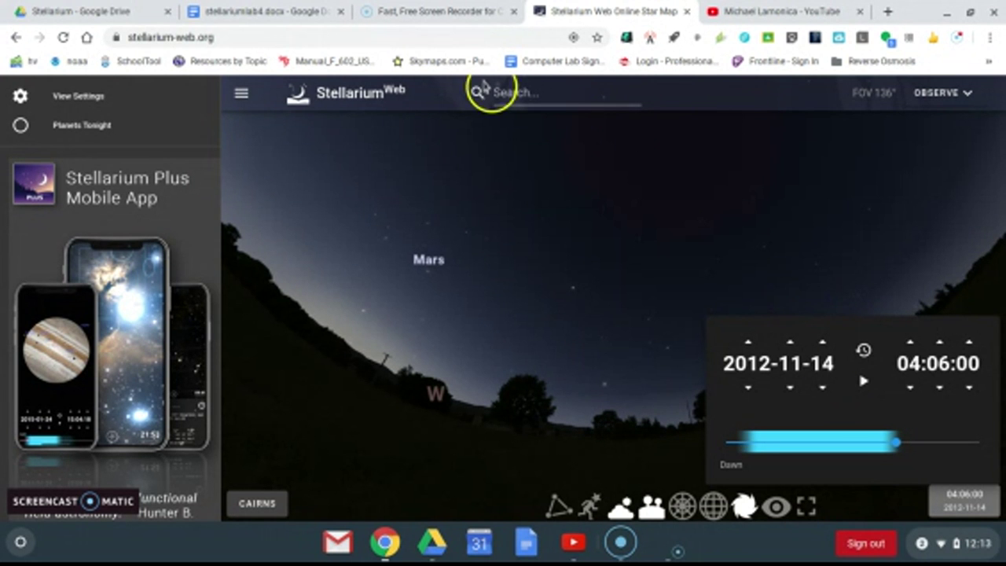
Switch to the lab document and review the Exercise 3 questions on solar eclipses, including the reference link and questions 3 to 8.
click(236, 12)
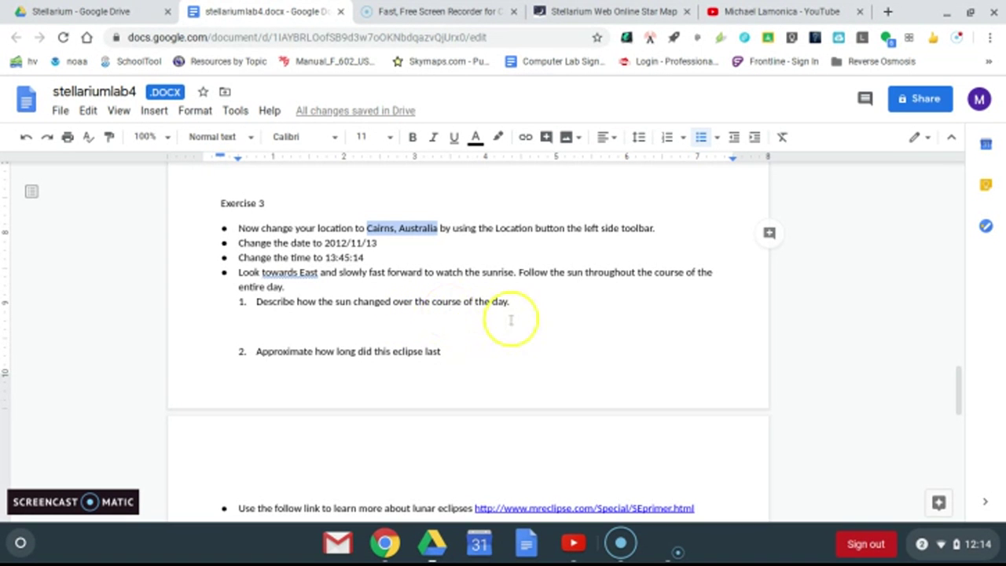
scroll(475, 324, down, 1)
scroll(475, 324, down, 1)
scroll(335, 412, down, 4)
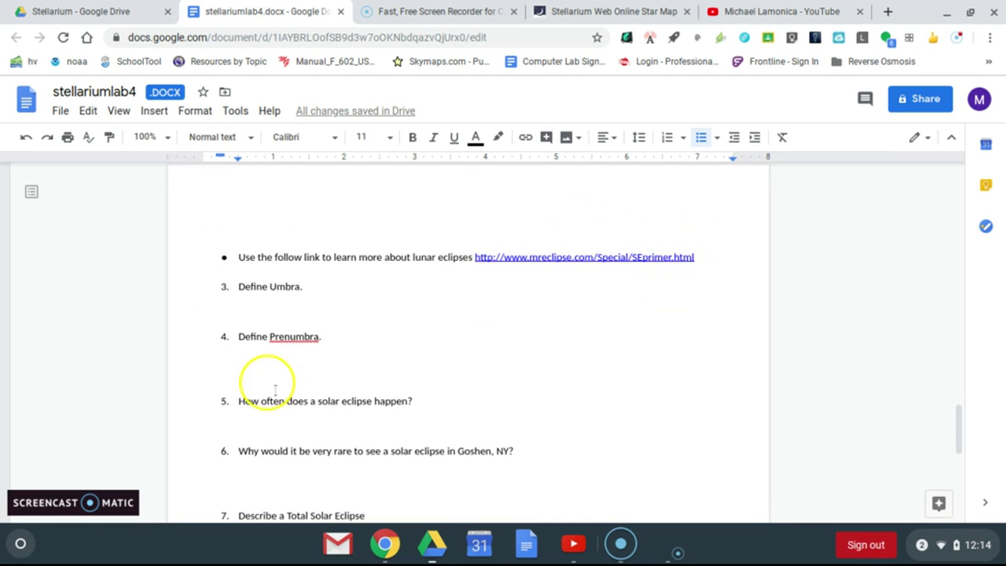
scroll(318, 376, down, 2)
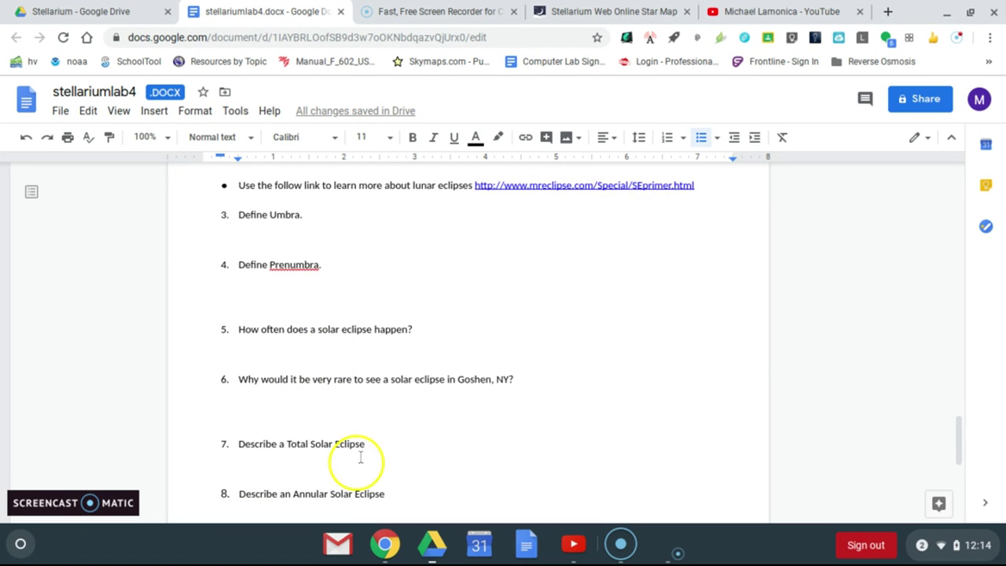
scroll(236, 304, down, 3)
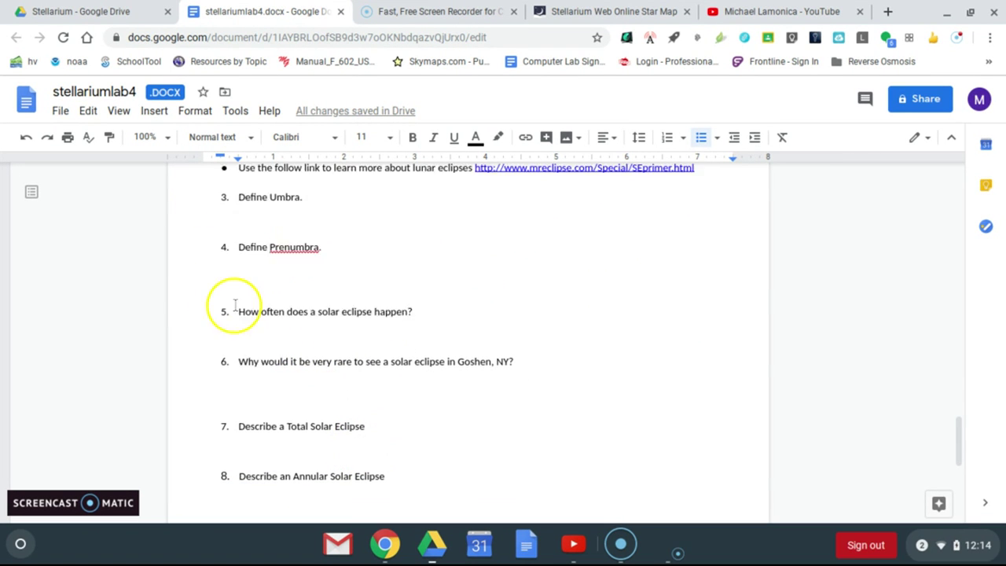
scroll(436, 363, up, 5)
scroll(436, 363, up, 2)
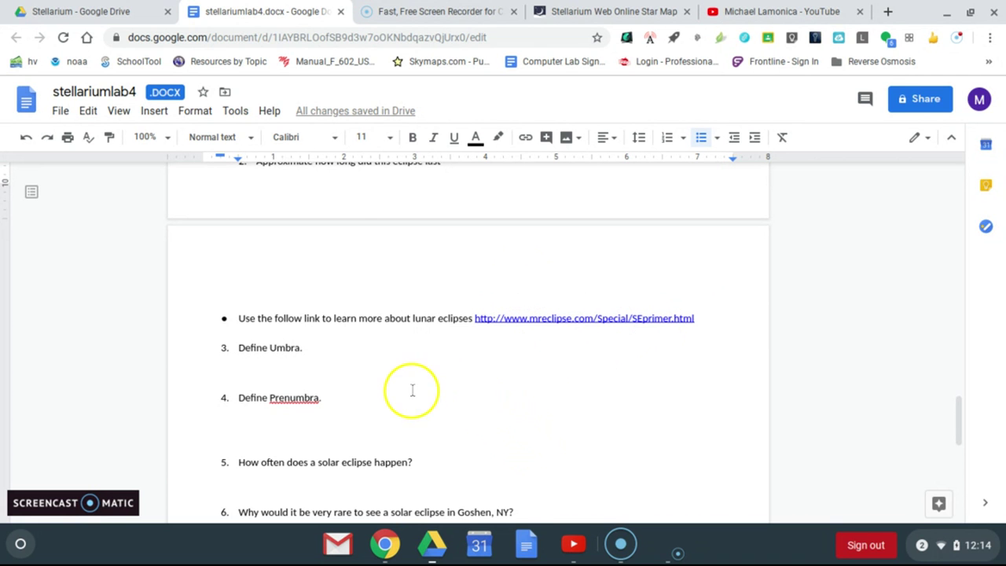
scroll(412, 390, up, 10)
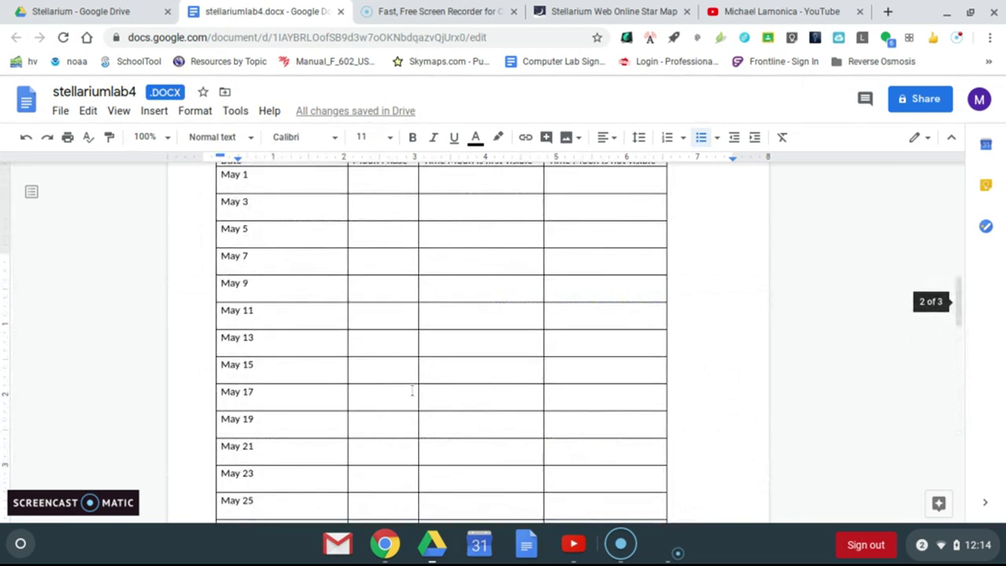